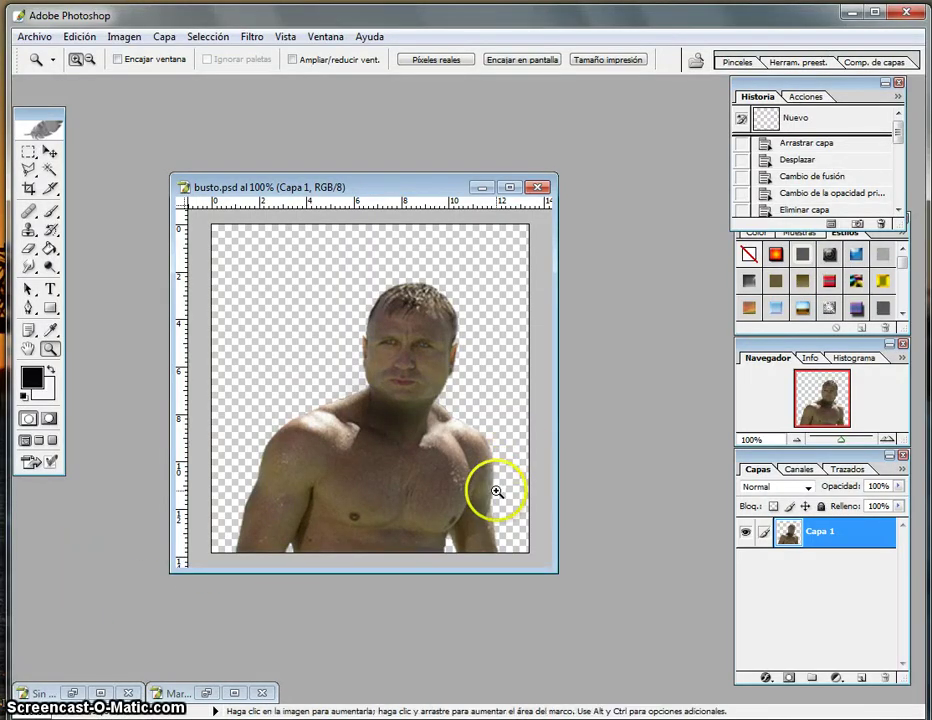
Step: Add Capa 2 under the bust, fill it solid black, and reselect the bust layer Capa 1
{"action": "left_click", "coordinate": [48, 152]}
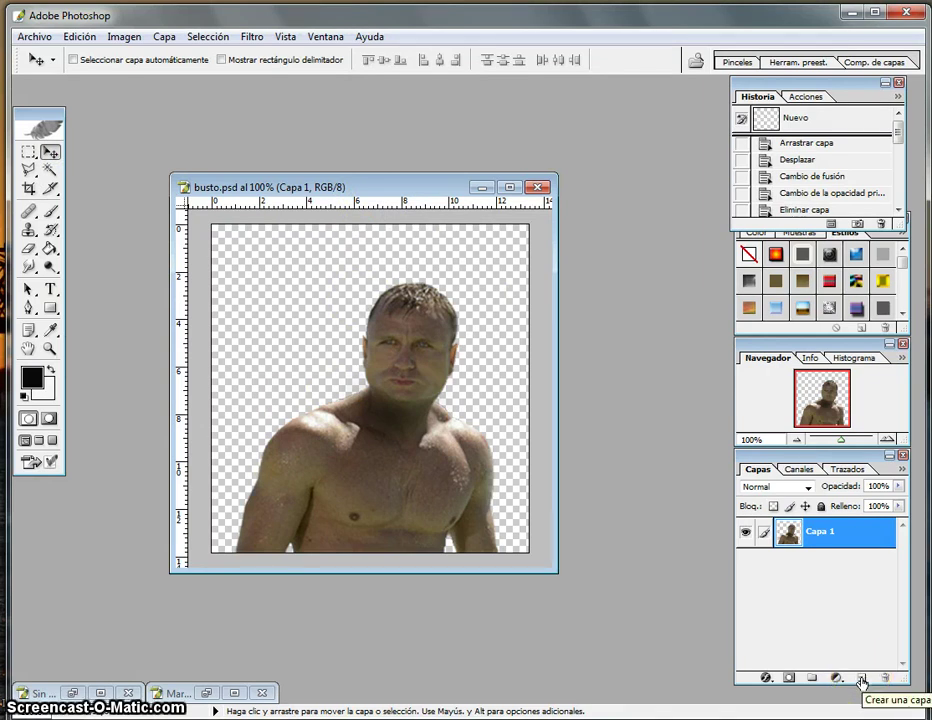
{"action": "left_click", "coordinate": [861, 679]}
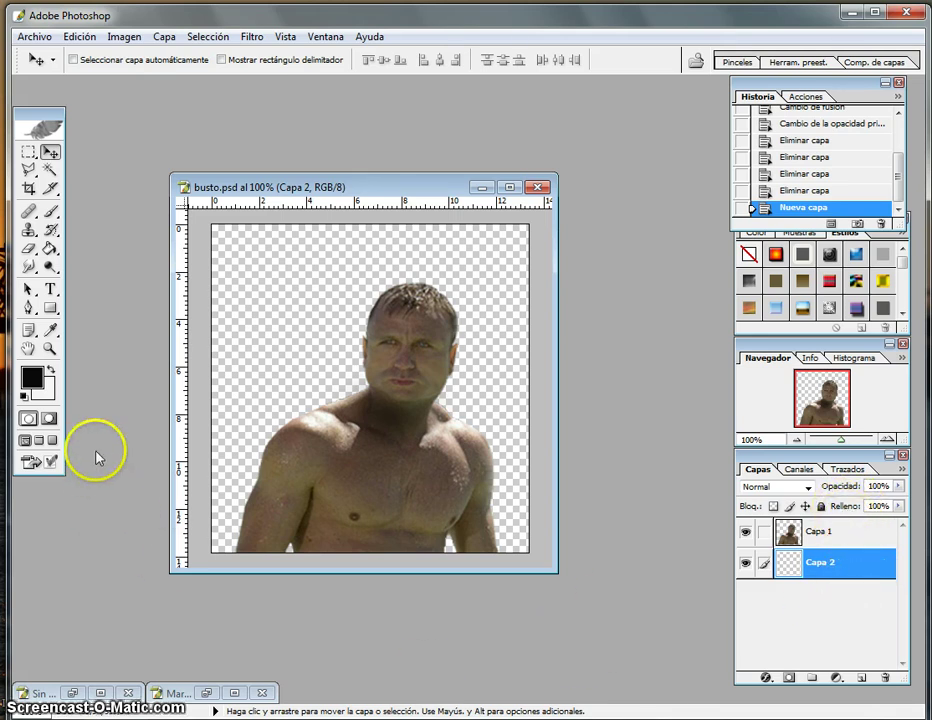
{"action": "left_click", "coordinate": [50, 249]}
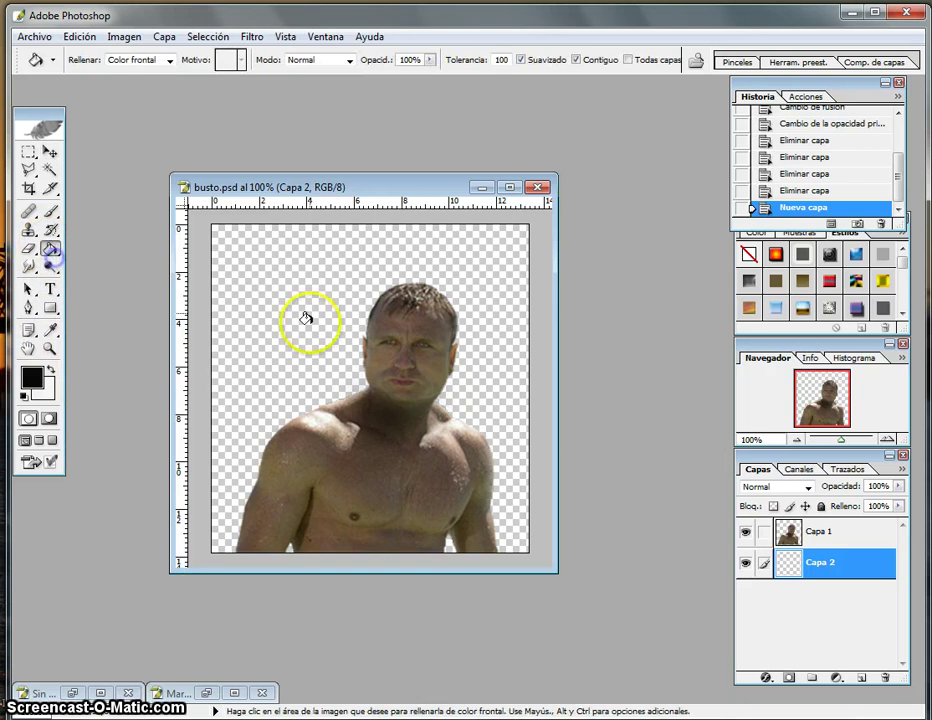
{"action": "left_click", "coordinate": [290, 302]}
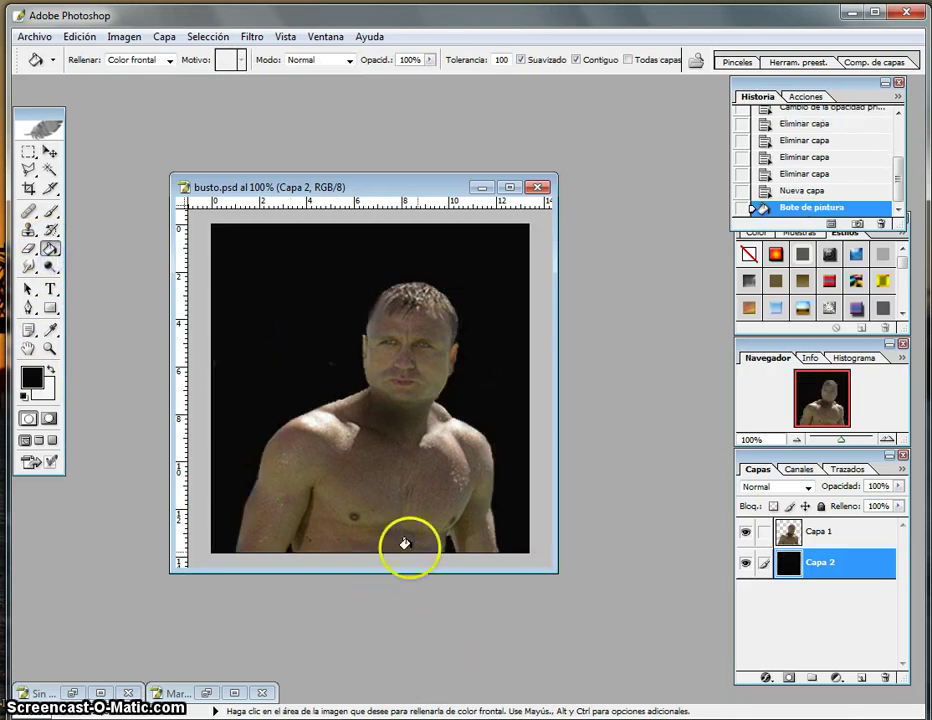
{"action": "left_click", "coordinate": [861, 539]}
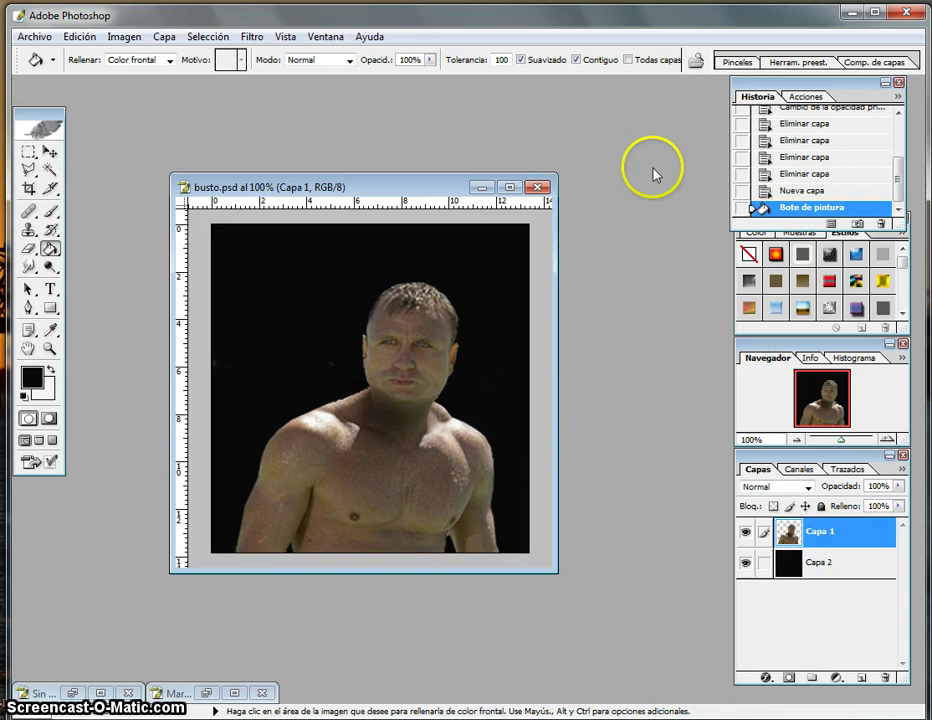
Step: Desaturate the bust layer with Imagen > Ajustes > Desaturar
{"action": "left_click", "coordinate": [119, 40]}
{"action": "mouse_move", "coordinate": [147, 81]}
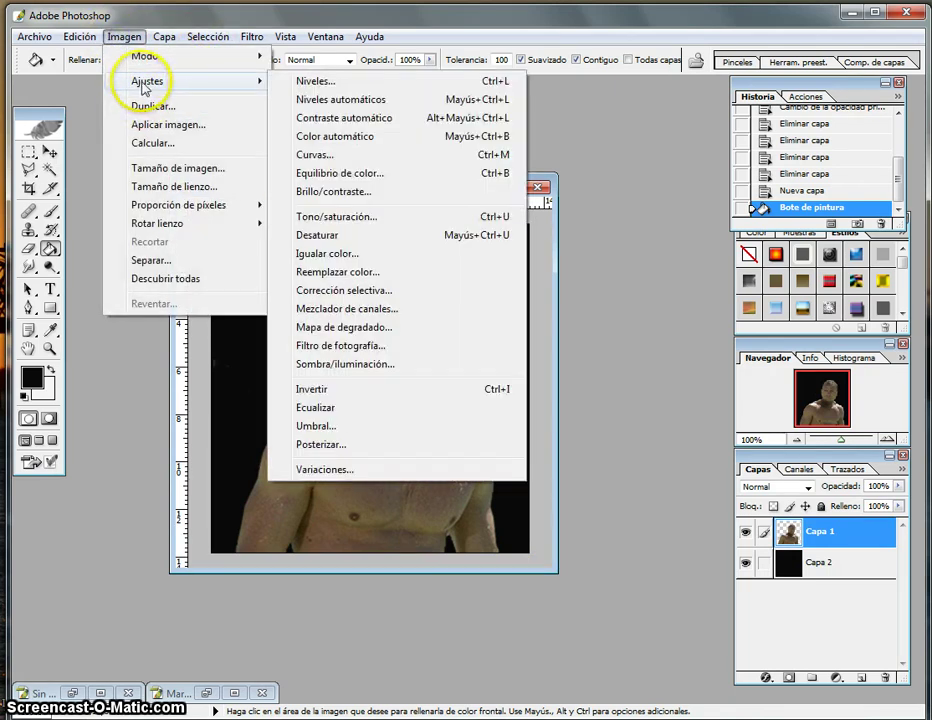
{"action": "left_click", "coordinate": [313, 235]}
{"action": "left_click_drag", "start_coordinate": [427, 187], "coordinate": [415, 178]}
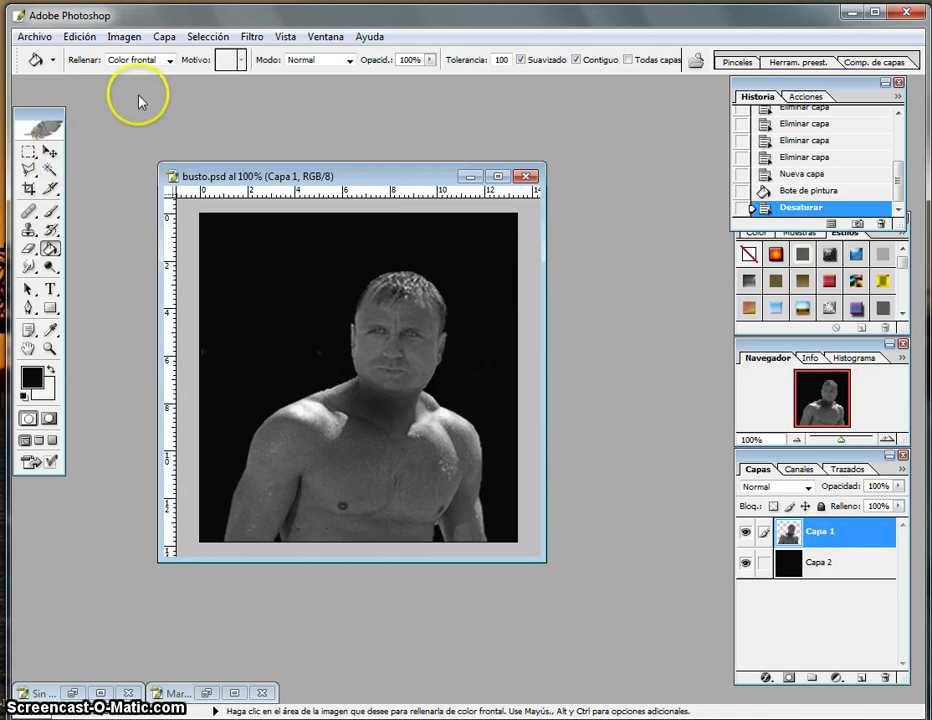
{"action": "left_click", "coordinate": [120, 37]}
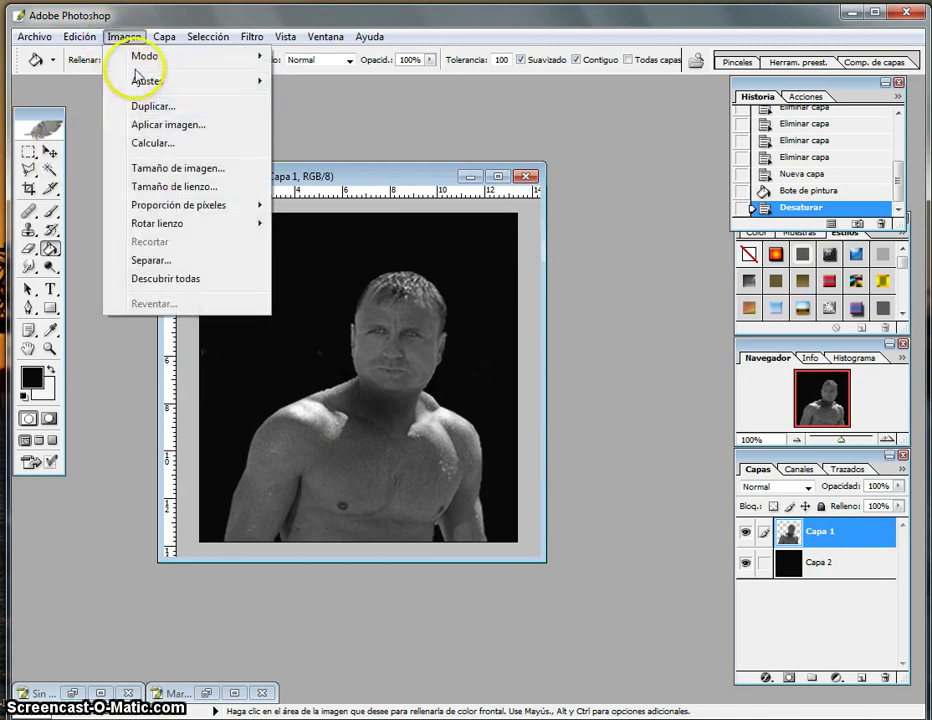
{"action": "mouse_move", "coordinate": [147, 81]}
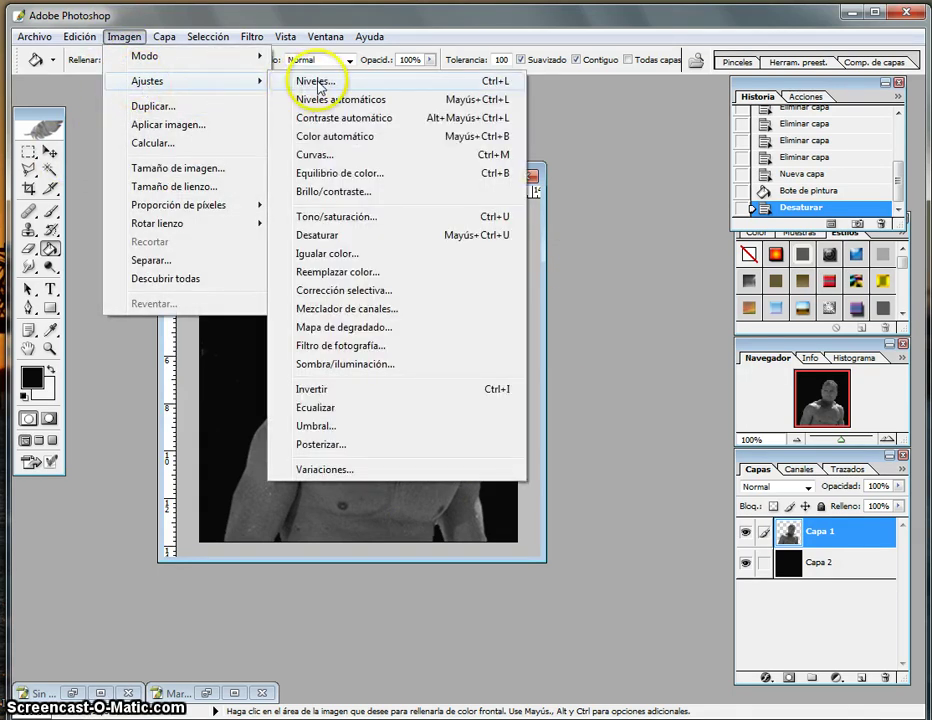
Step: Apply Niveles with the midtone input at 2,49 to brighten the greyscale bust
{"action": "left_click", "coordinate": [318, 84]}
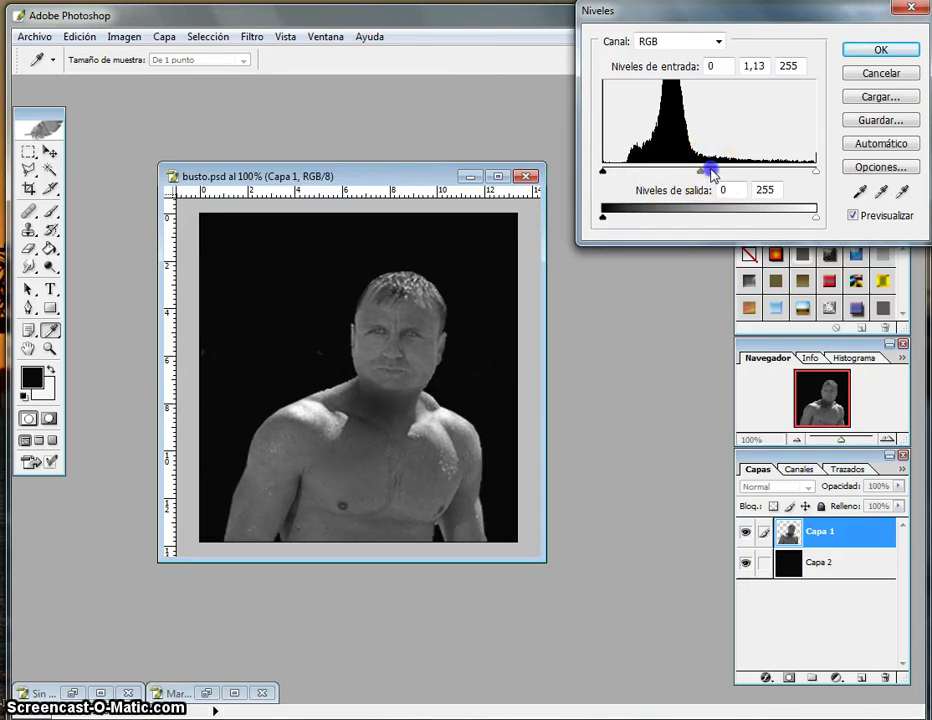
{"action": "left_click_drag", "start_coordinate": [710, 172], "coordinate": [645, 172]}
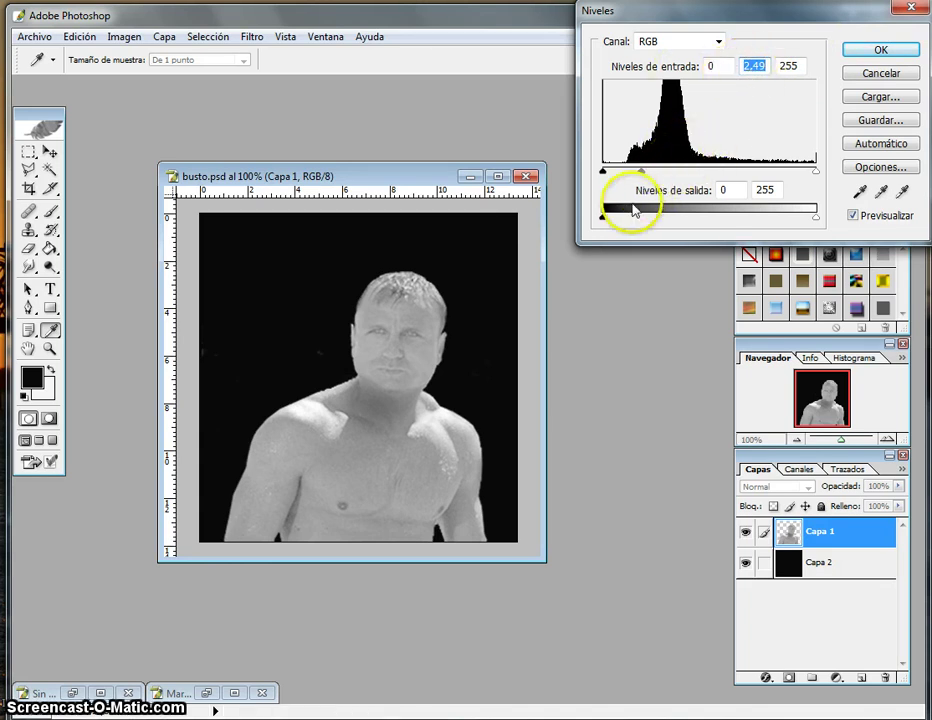
{"action": "left_click", "coordinate": [855, 52]}
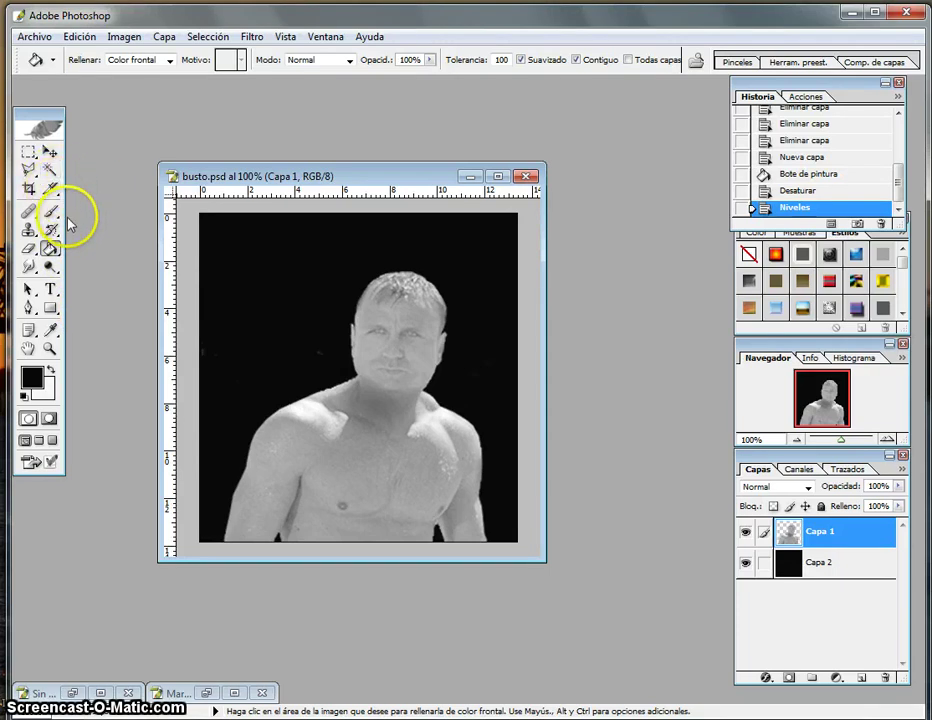
Step: Zoom in to 300% on the bust's face, then select the Polygonal Lasso tool
{"action": "left_click", "coordinate": [33, 172]}
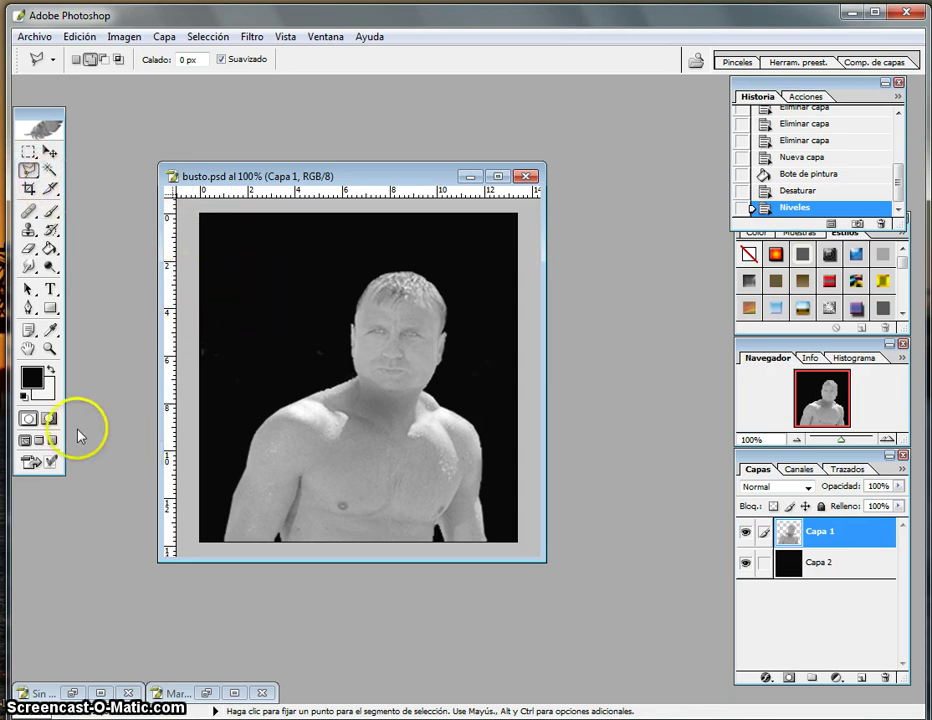
{"action": "left_click", "coordinate": [48, 349]}
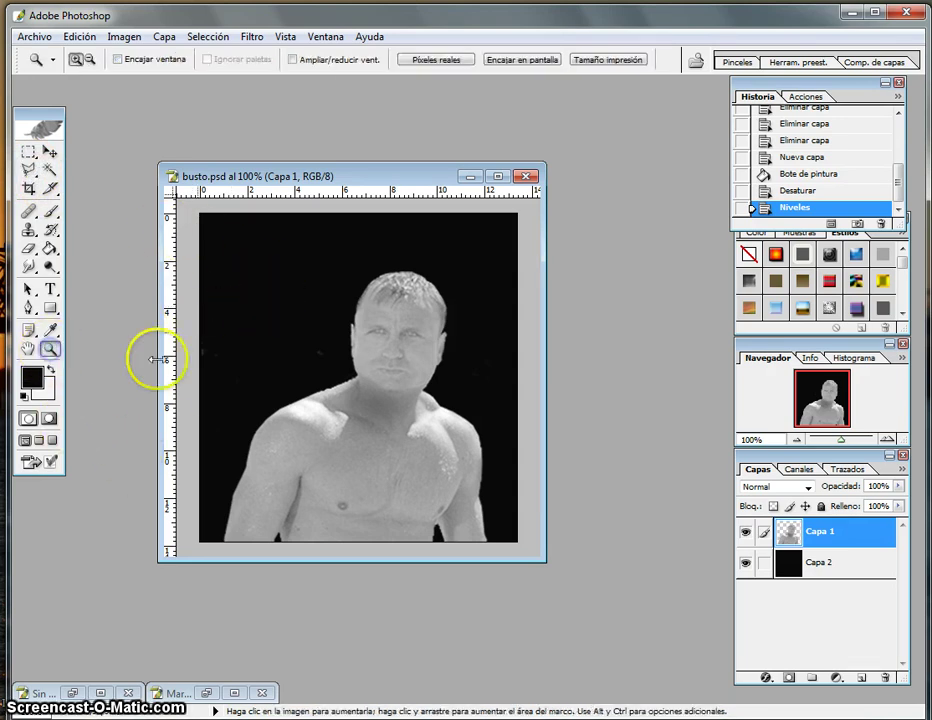
{"action": "left_click", "coordinate": [398, 345]}
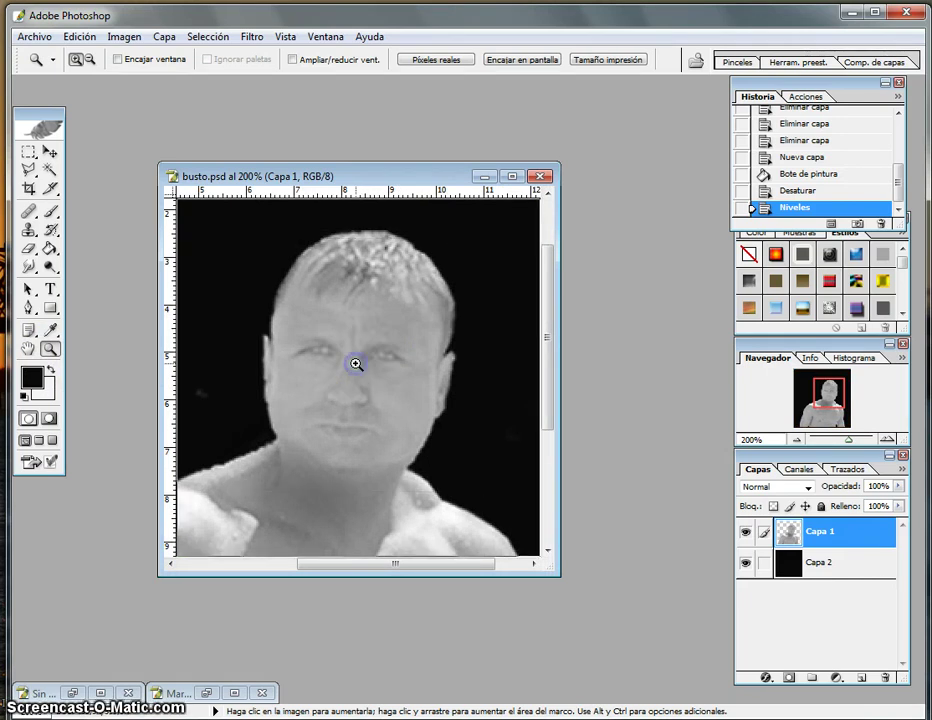
{"action": "left_click", "coordinate": [355, 364]}
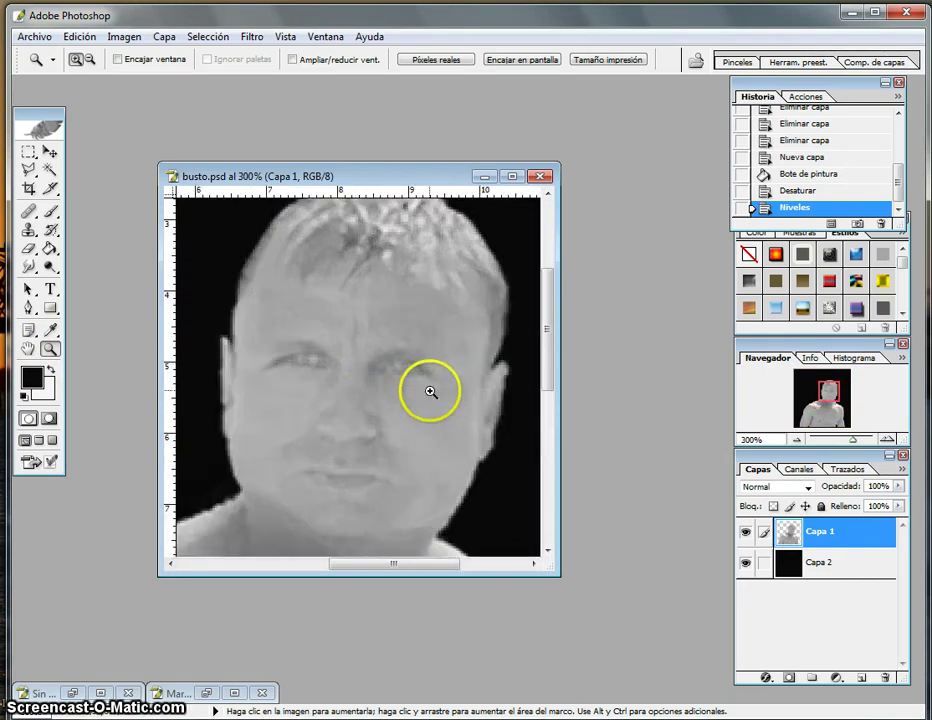
{"action": "left_click", "coordinate": [30, 170]}
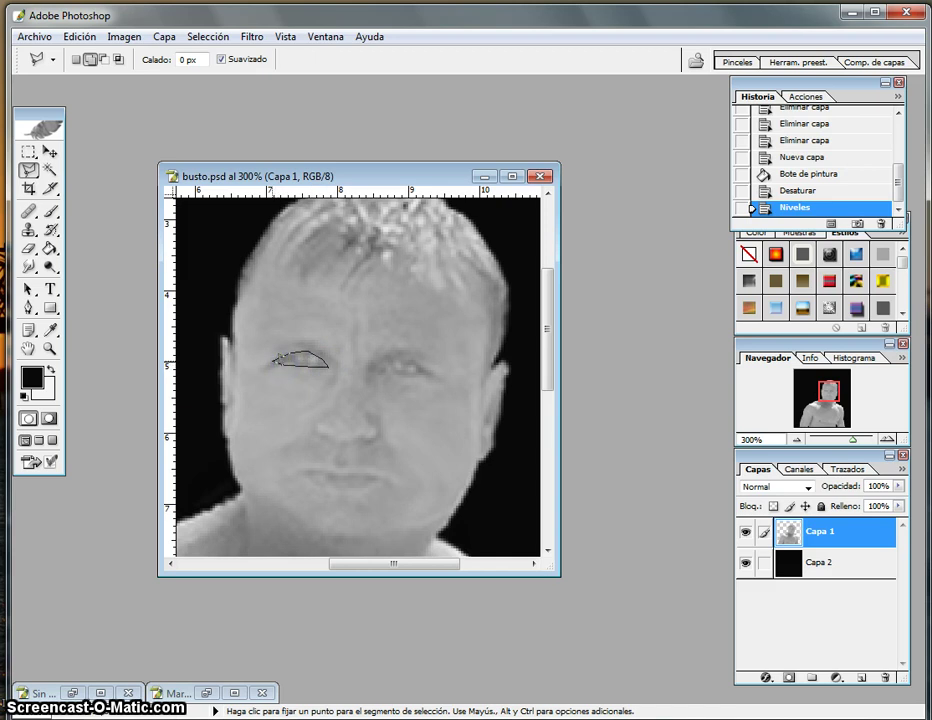
Step: Trace Polygonal Lasso outlines around the left eye and, with Shift, the right eye
{"action": "left_click", "coordinate": [271, 359]}
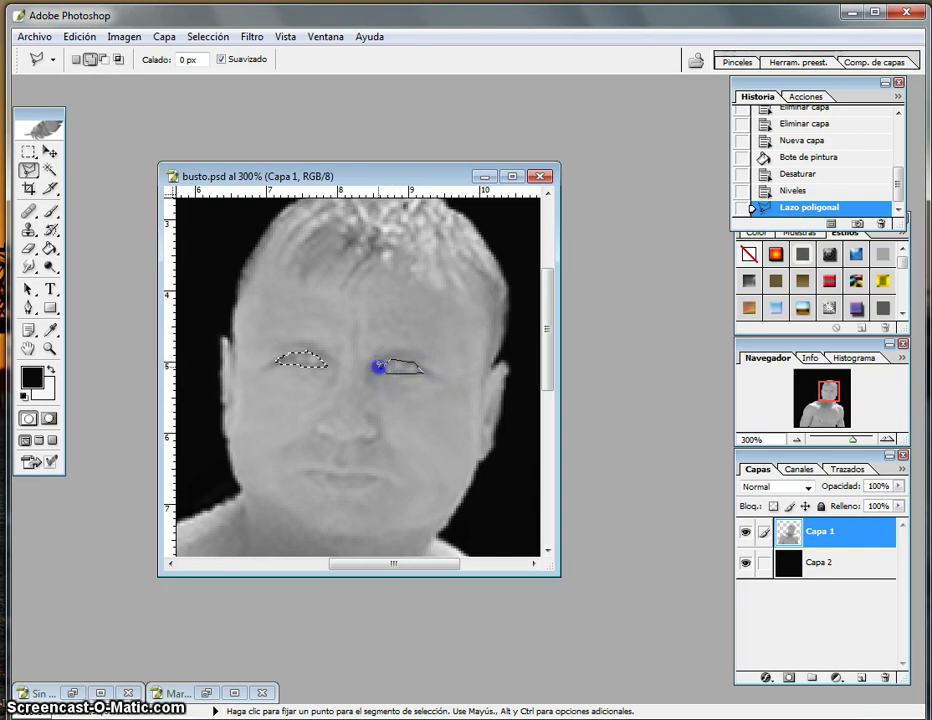
{"action": "left_click", "coordinate": [380, 367]}
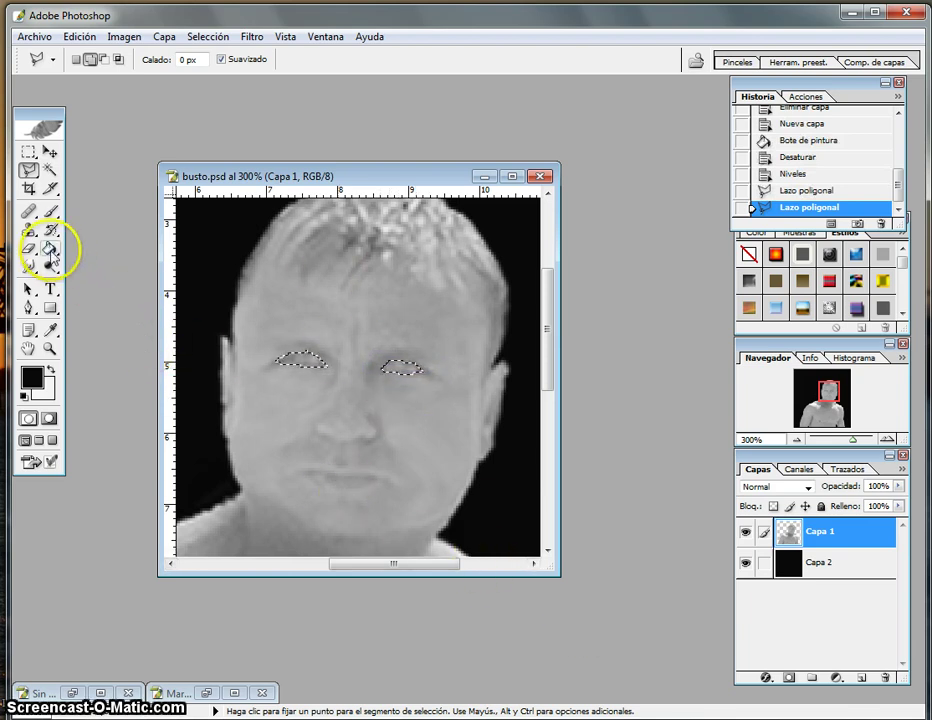
Step: Sample grey #999999 from the face as foreground colour and paint-bucket fill both eyes
{"action": "left_click", "coordinate": [33, 377]}
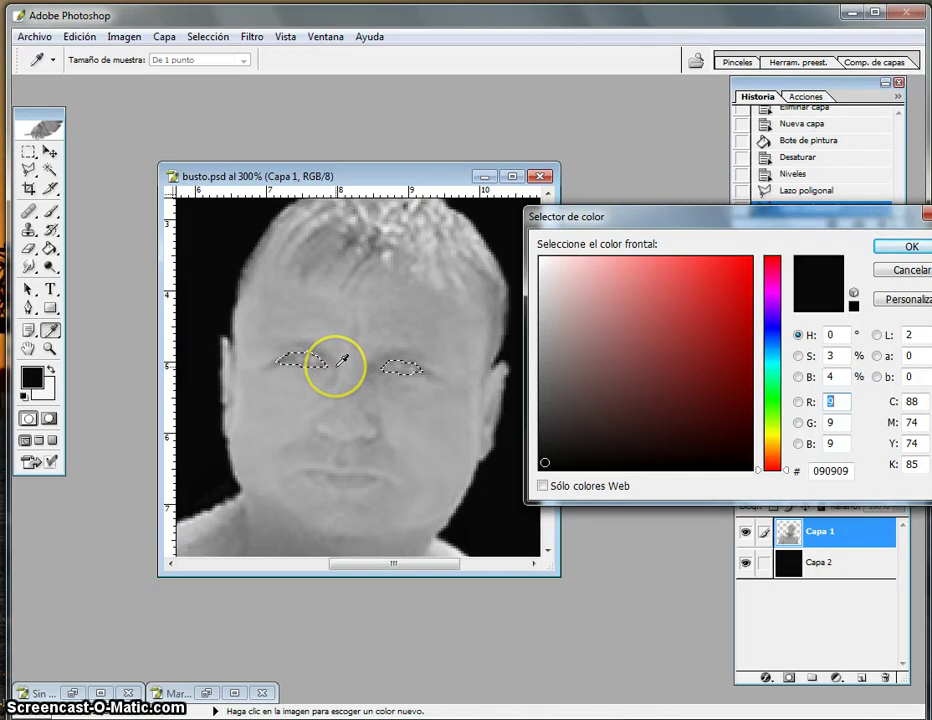
{"action": "left_click", "coordinate": [336, 366]}
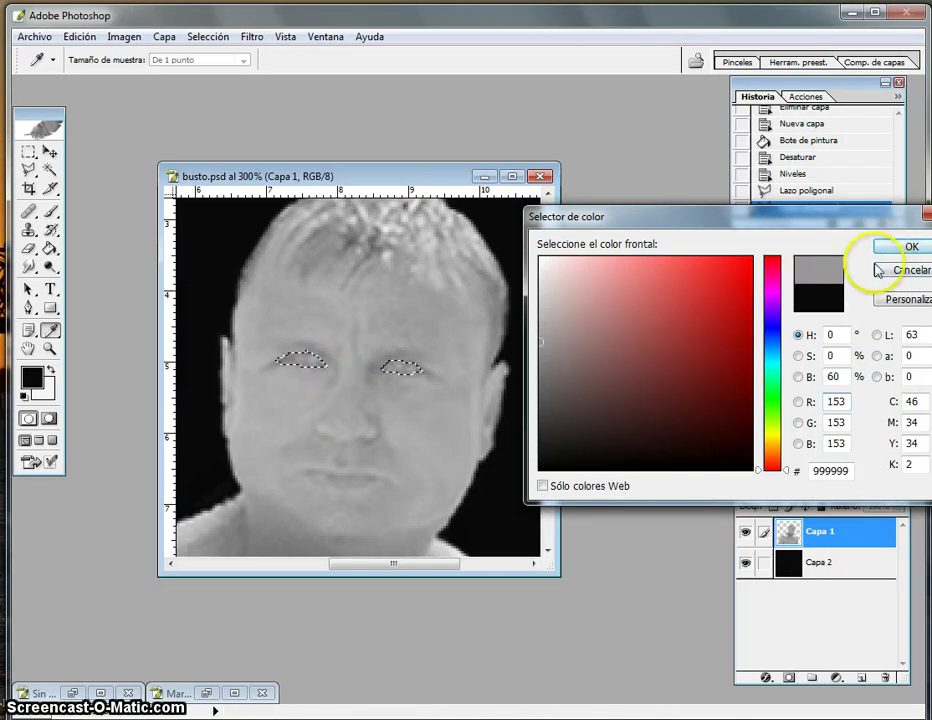
{"action": "left_click", "coordinate": [887, 249]}
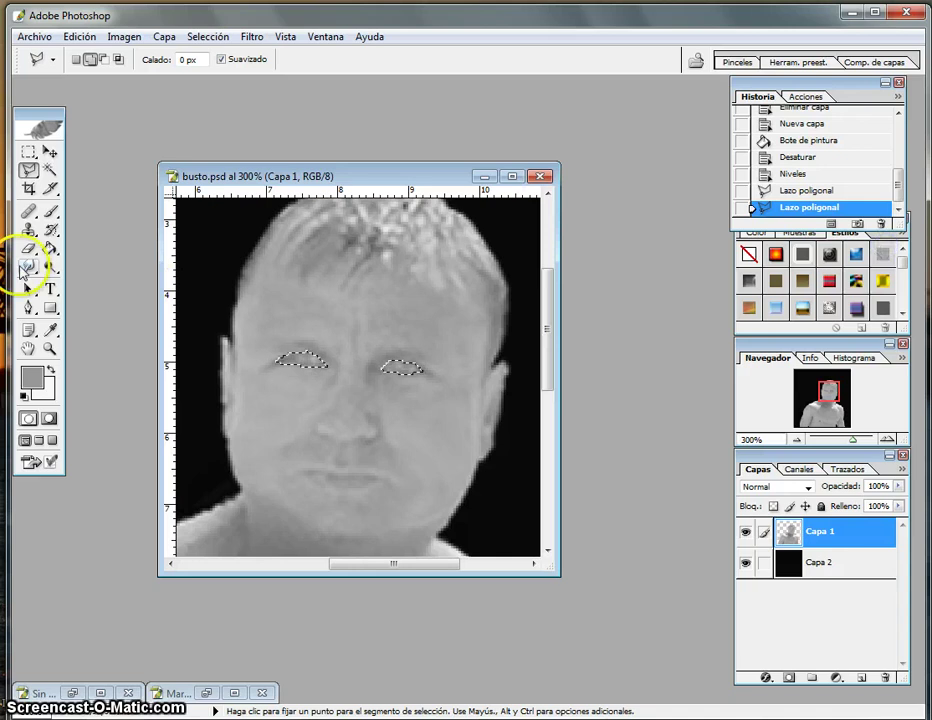
{"action": "left_click", "coordinate": [50, 250]}
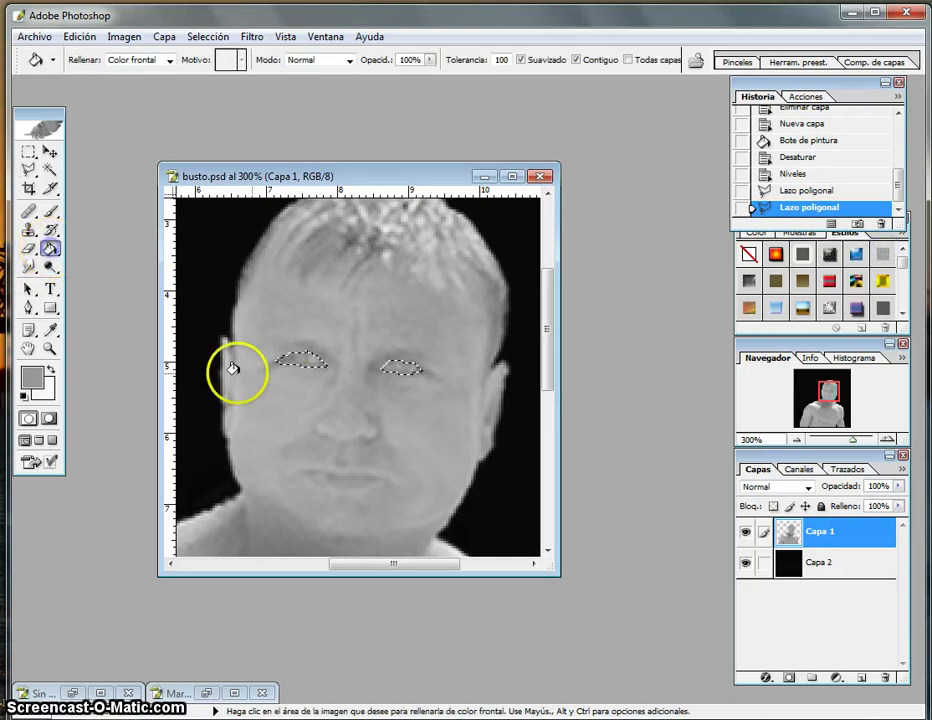
{"action": "left_click", "coordinate": [300, 353]}
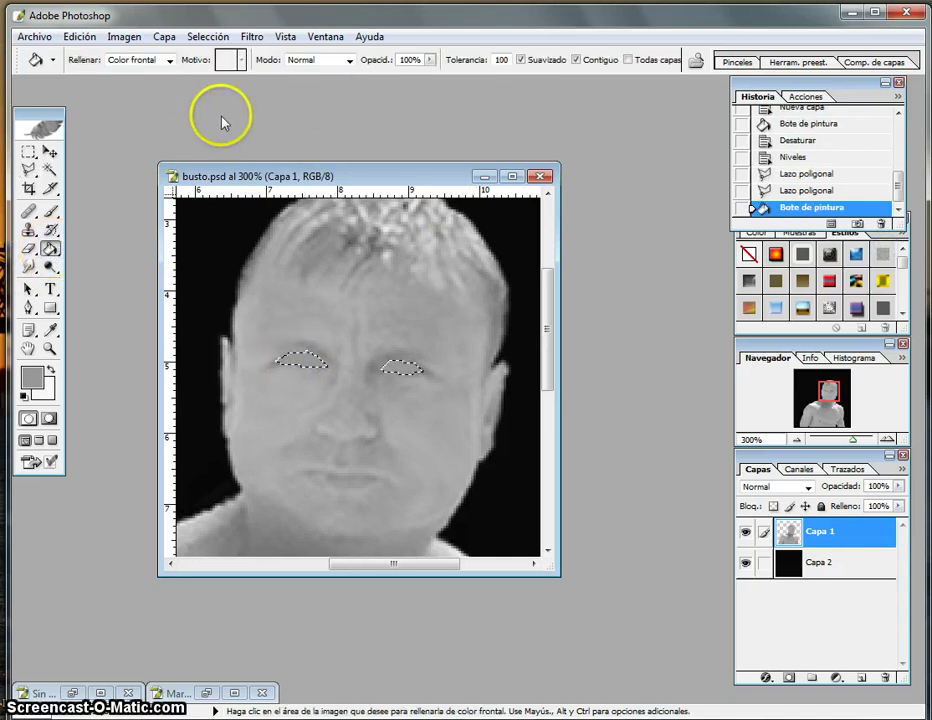
{"action": "left_click", "coordinate": [207, 38]}
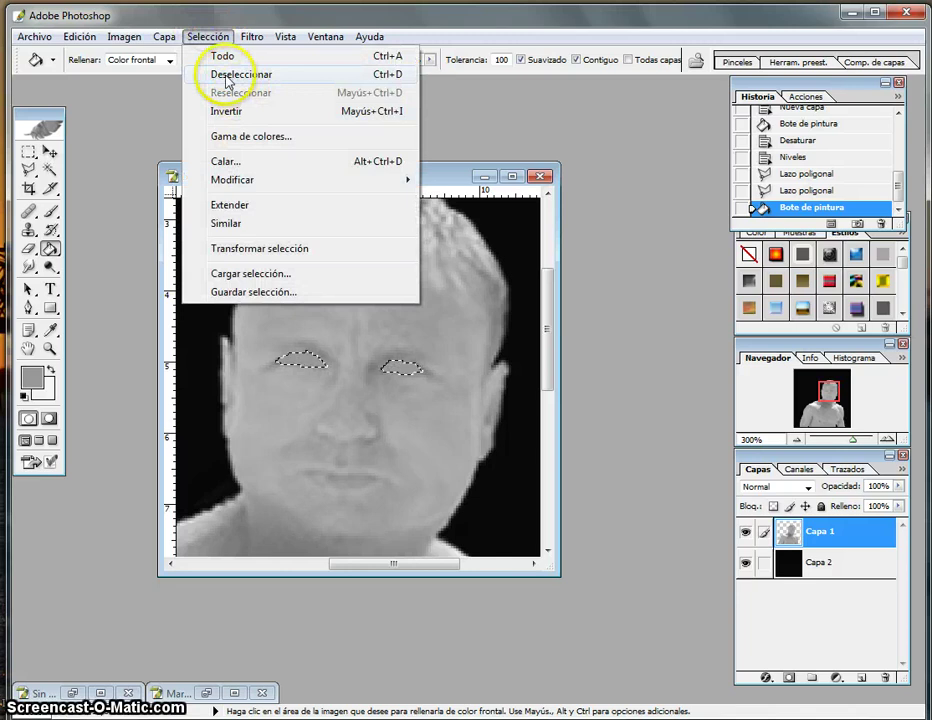
Step: Drop the eye selection and zoom to about 200% to inspect the face
{"action": "left_click", "coordinate": [225, 73]}
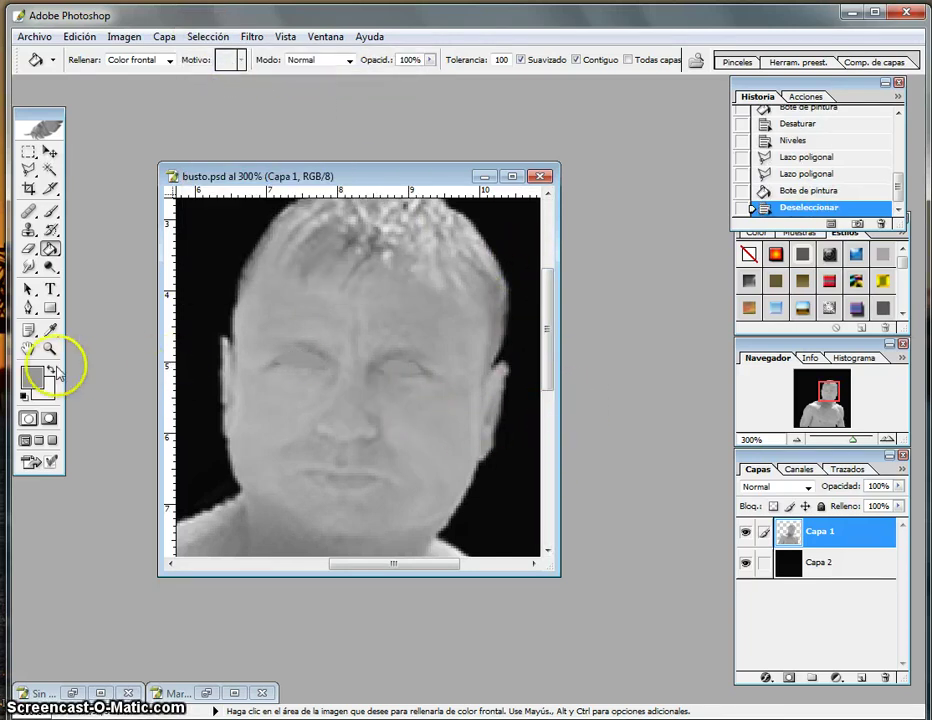
{"action": "left_click", "coordinate": [49, 347]}
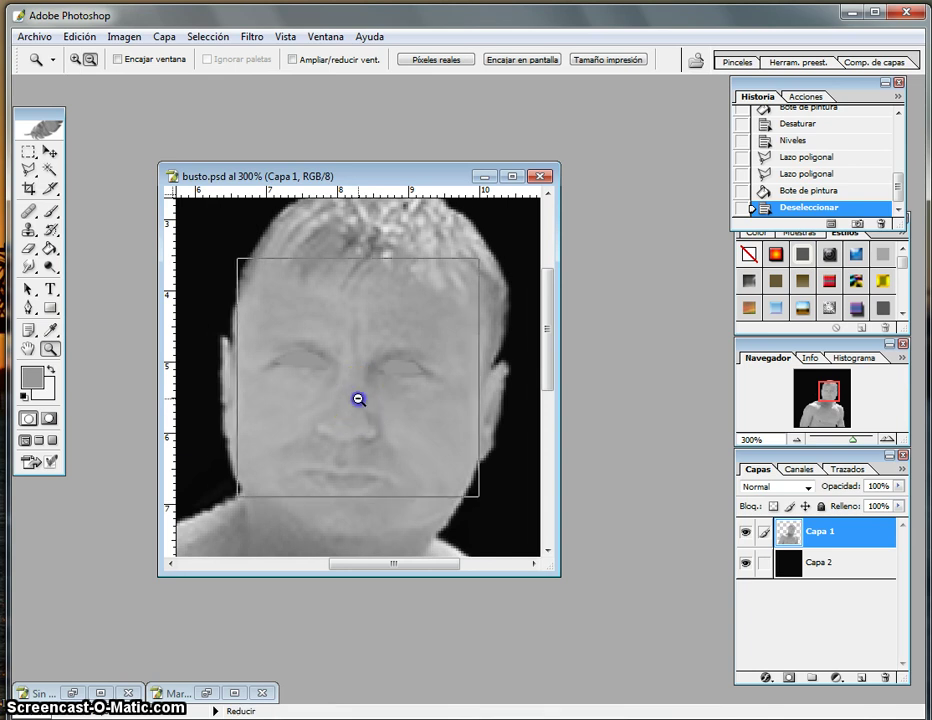
{"action": "left_click", "coordinate": [356, 400], "text": "alt"}
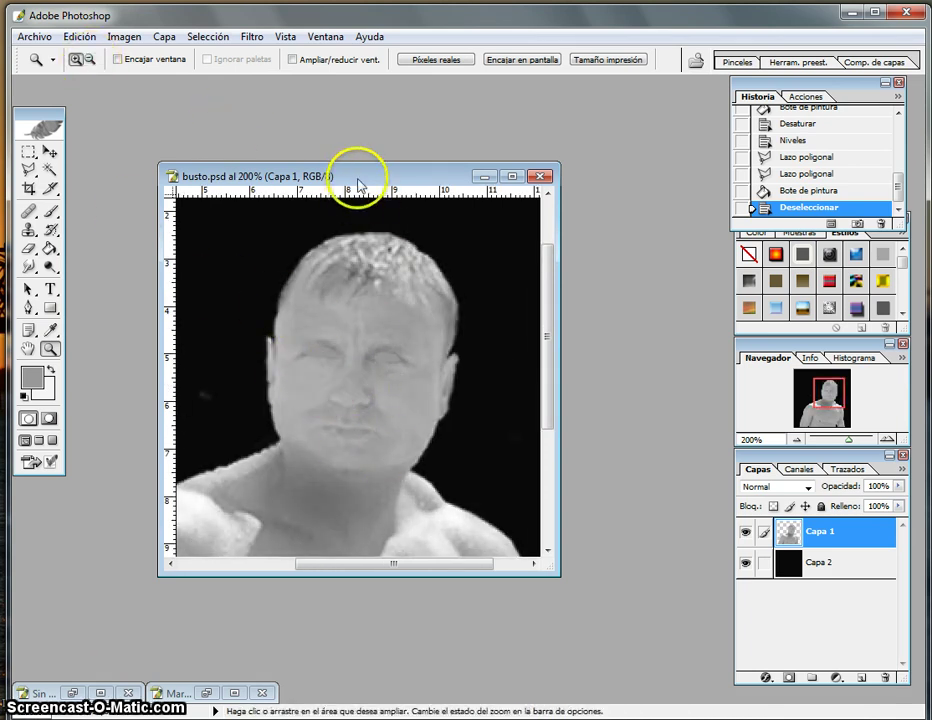
{"action": "left_click_drag", "start_coordinate": [358, 185], "coordinate": [345, 137]}
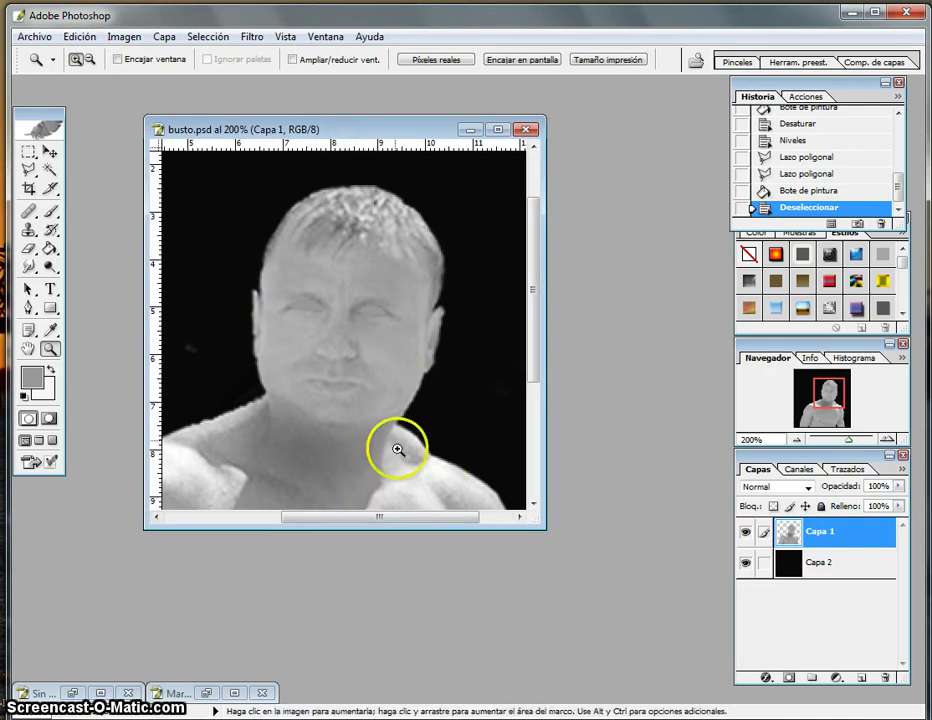
{"action": "left_click", "coordinate": [351, 307]}
Step: Zoom back out to the whole bust, then enlarge and reposition the busto.psd window
{"action": "key", "text": "super"}
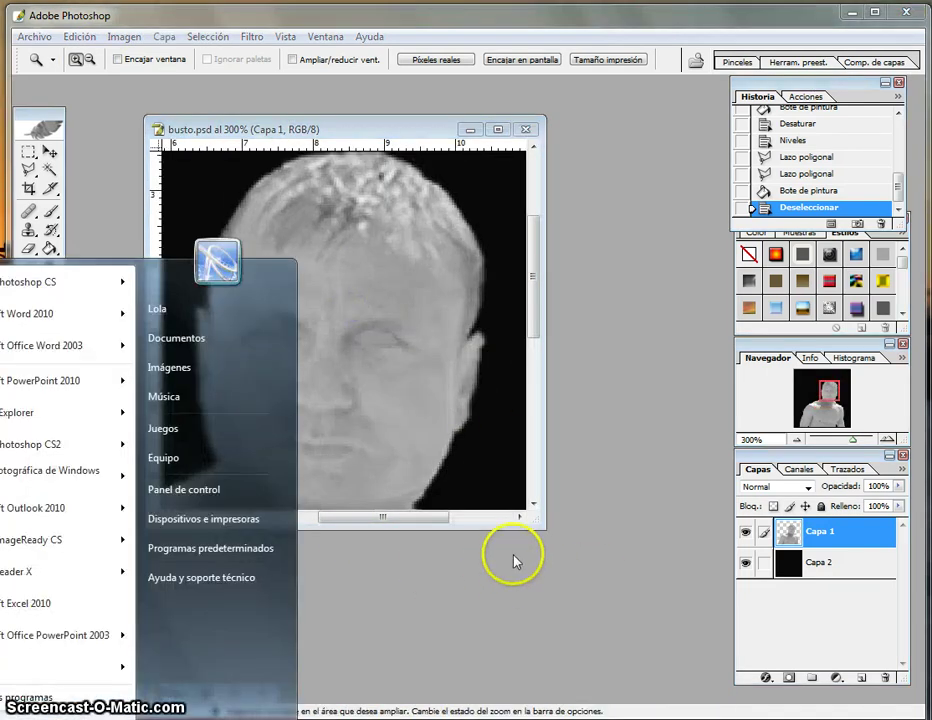
{"action": "left_click", "coordinate": [352, 614]}
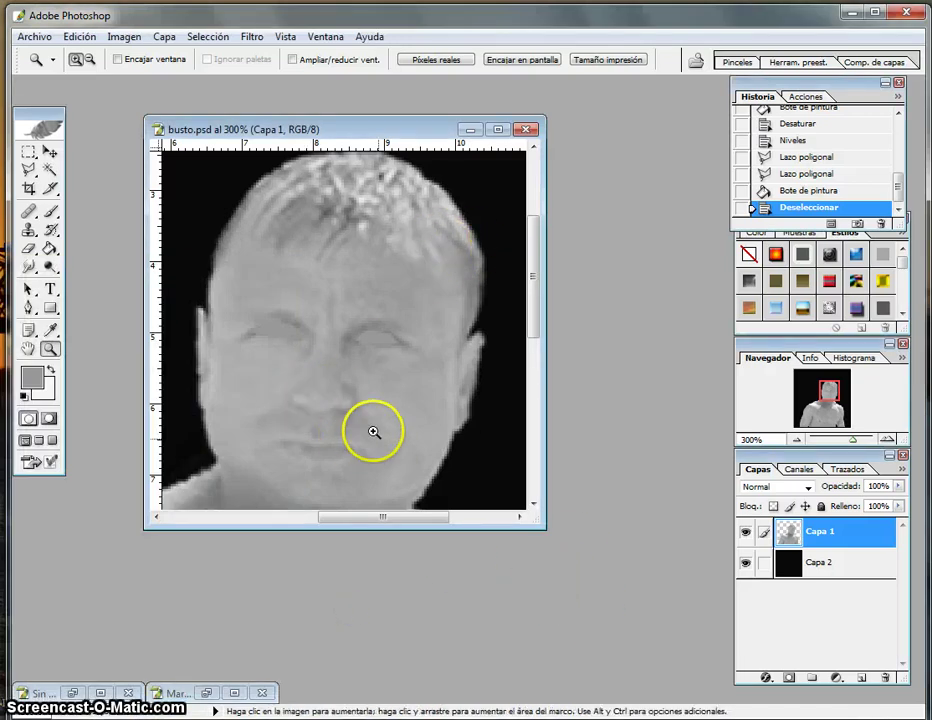
{"action": "left_click", "coordinate": [361, 356], "text": "alt"}
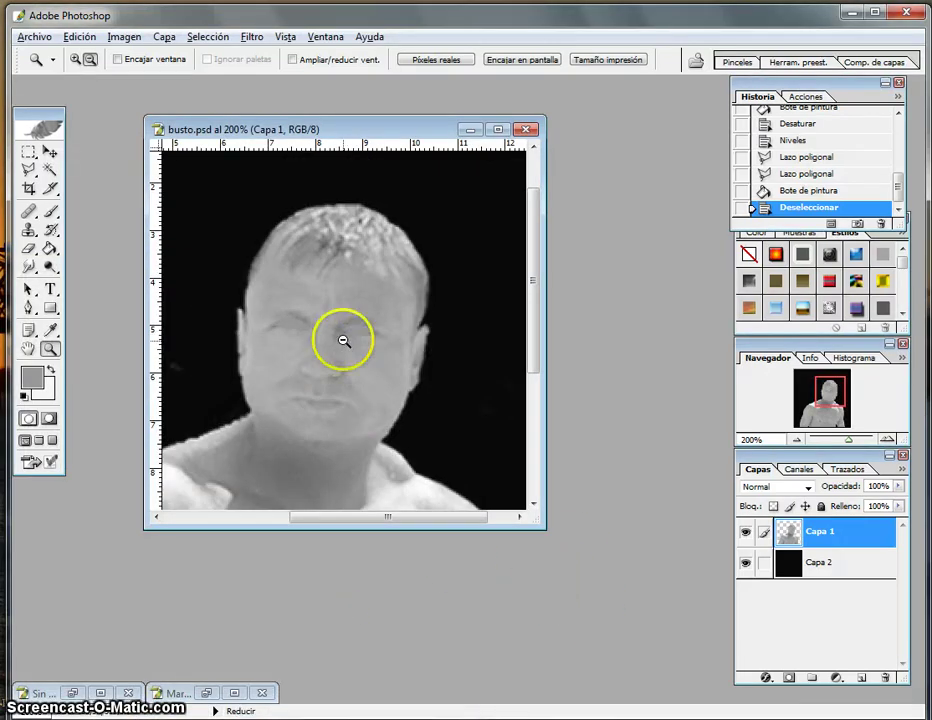
{"action": "left_click", "coordinate": [343, 341], "text": "alt"}
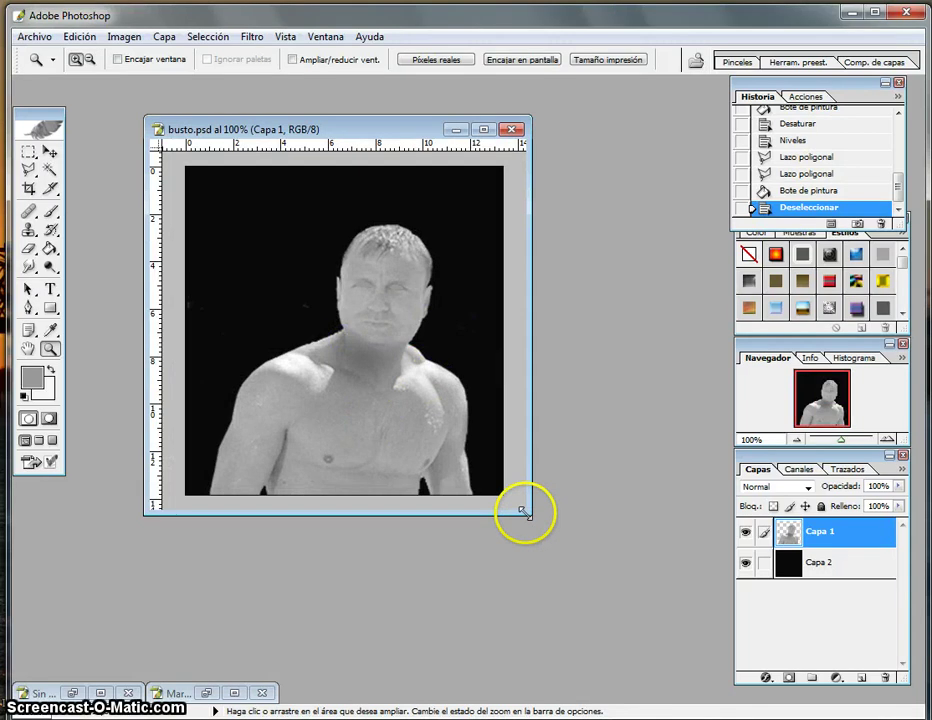
{"action": "left_click_drag", "start_coordinate": [521, 511], "coordinate": [589, 613]}
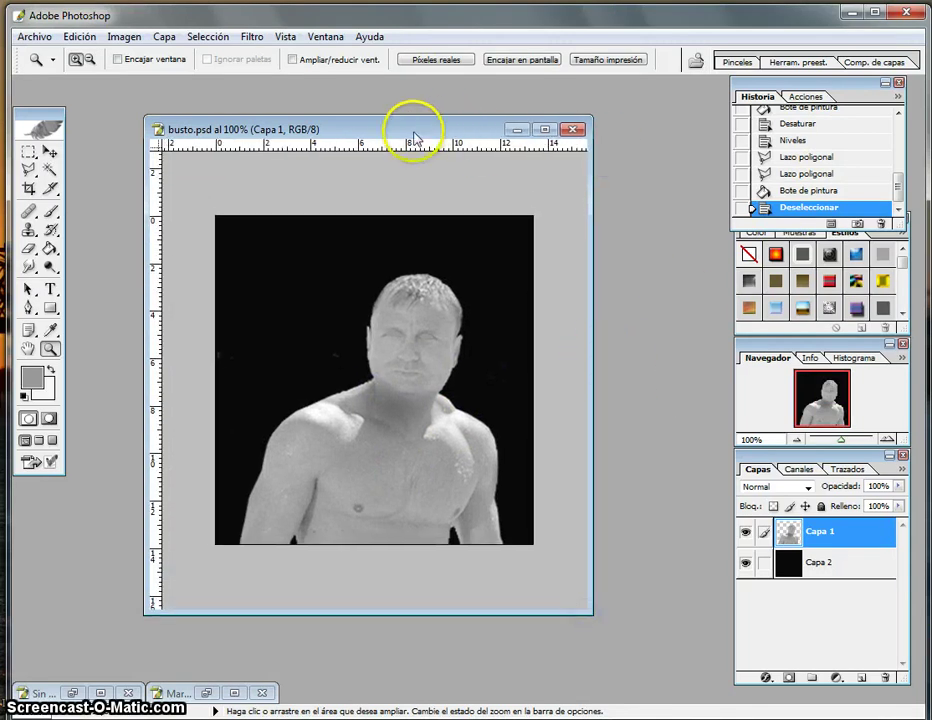
{"action": "left_click_drag", "start_coordinate": [401, 131], "coordinate": [356, 117]}
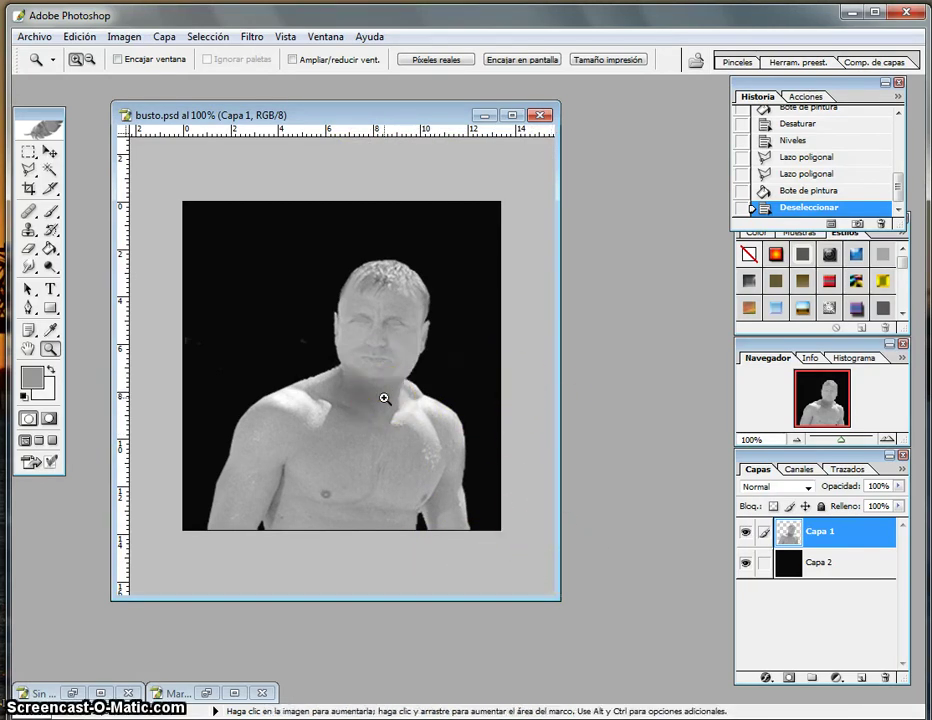
Step: Restore Marmol estatua.jpg and marquee-select a large rectangle of the marble
{"action": "left_click", "coordinate": [207, 693]}
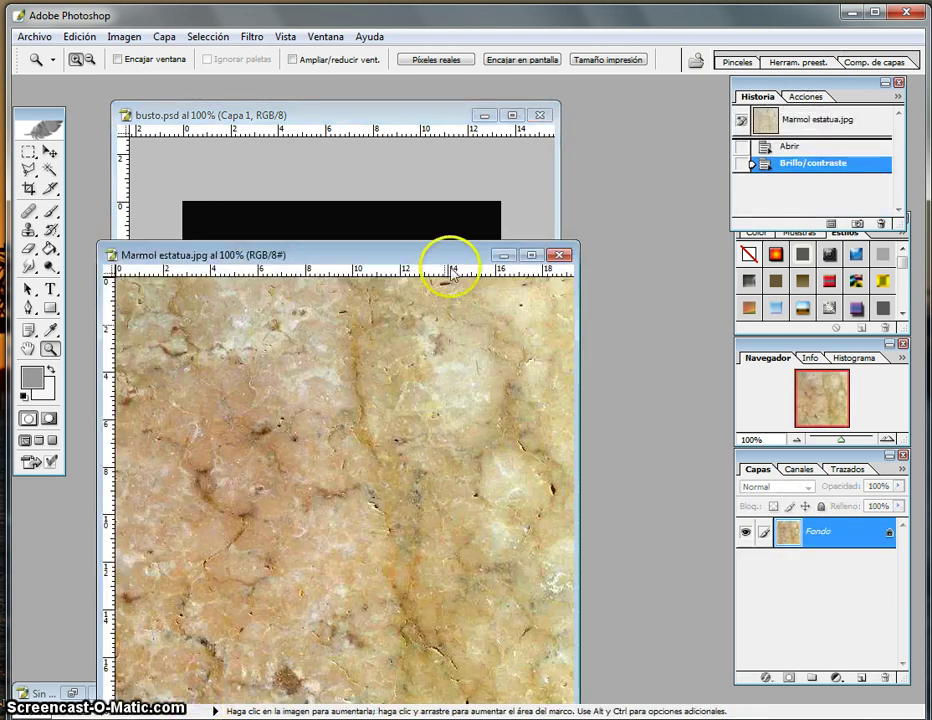
{"action": "mouse_move", "coordinate": [395, 257]}
{"action": "left_mouse_down"}
{"action": "mouse_move", "coordinate": [581, 135]}
{"action": "mouse_move", "coordinate": [402, 324]}
{"action": "left_mouse_up"}
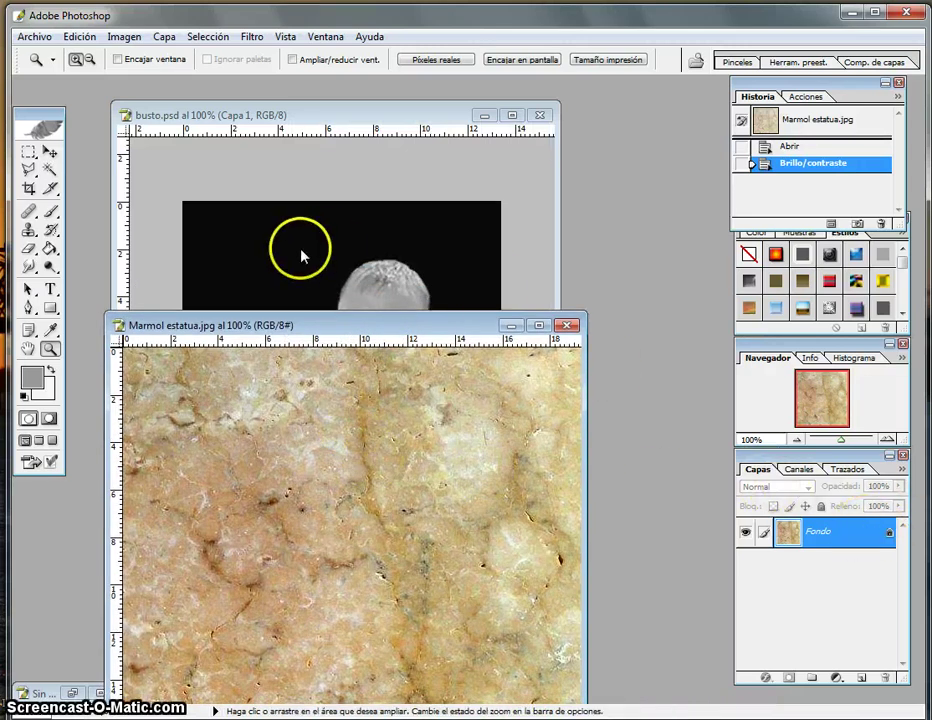
{"action": "mouse_move", "coordinate": [347, 322]}
{"action": "left_mouse_down"}
{"action": "mouse_move", "coordinate": [373, 163]}
{"action": "mouse_move", "coordinate": [360, 151]}
{"action": "left_mouse_up"}
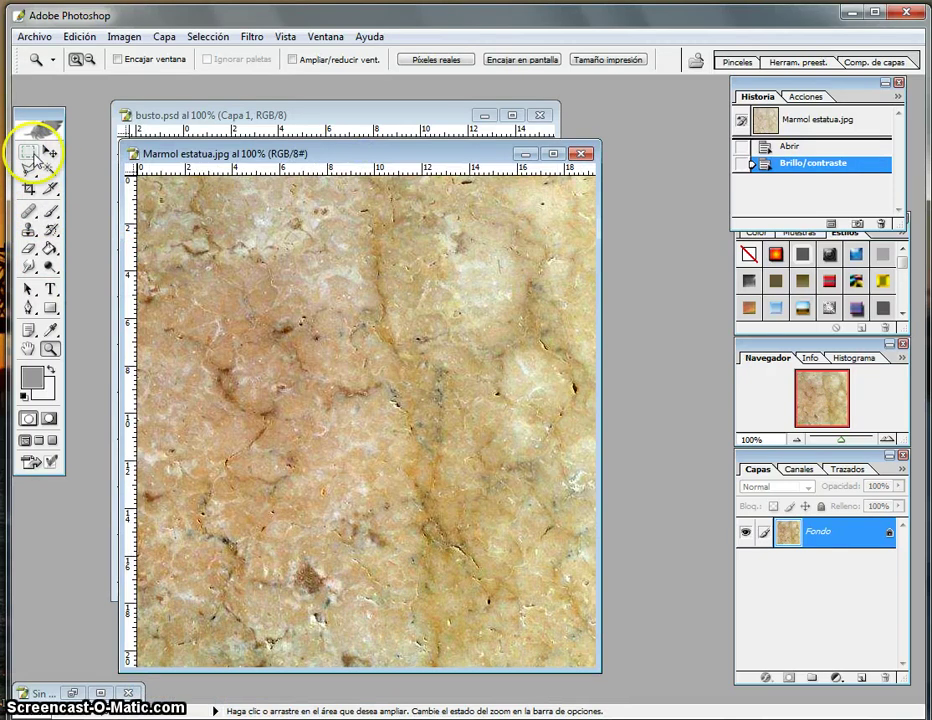
{"action": "left_click", "coordinate": [28, 153]}
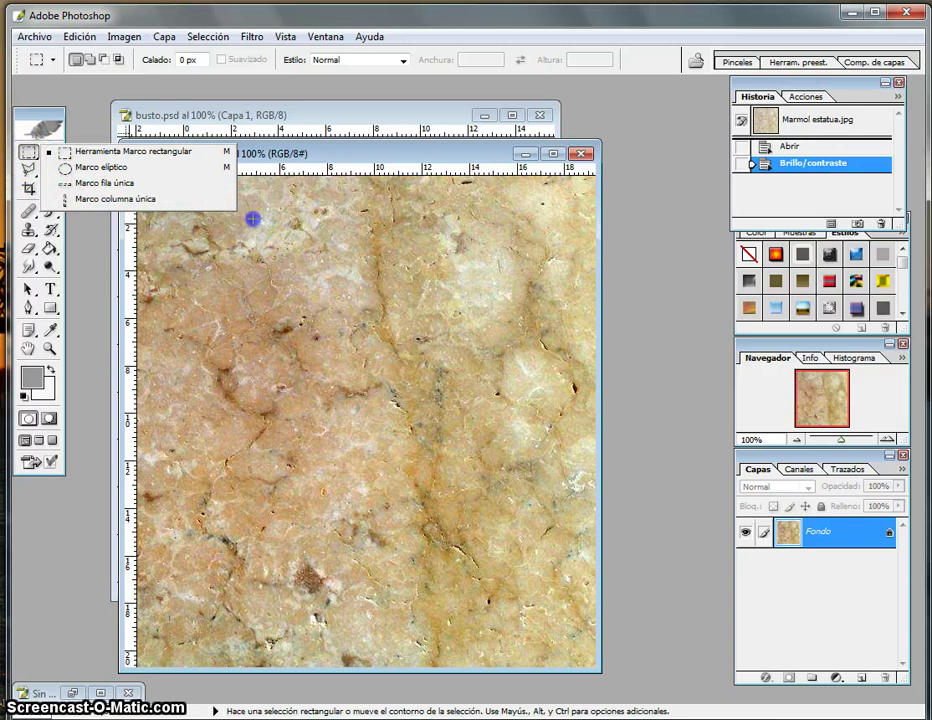
{"action": "left_click_drag", "start_coordinate": [253, 218], "coordinate": [277, 540]}
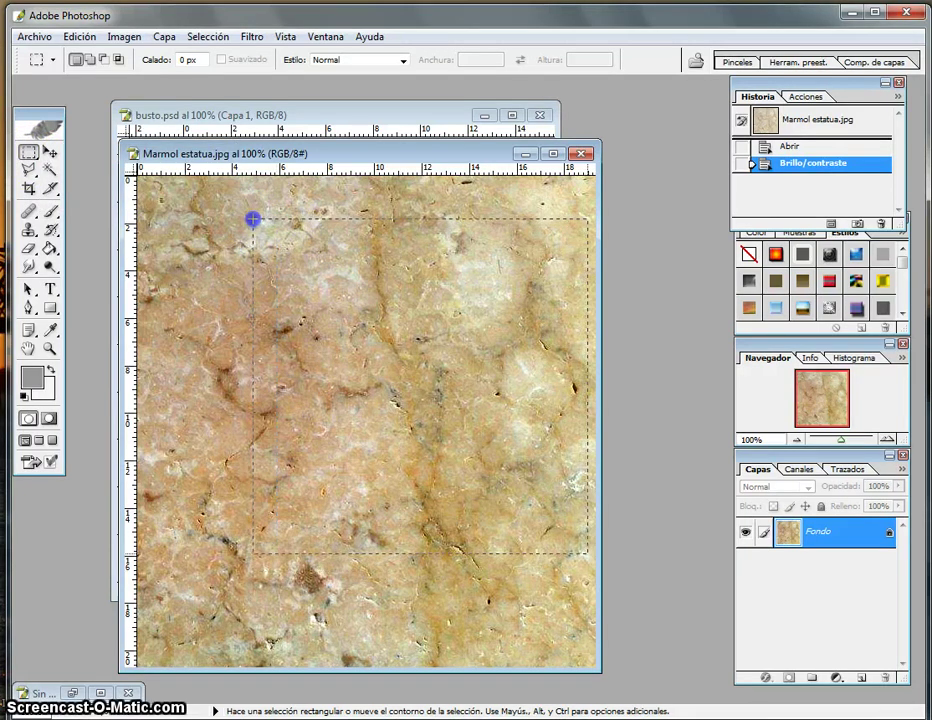
{"action": "left_click_drag", "start_coordinate": [253, 218], "coordinate": [590, 552]}
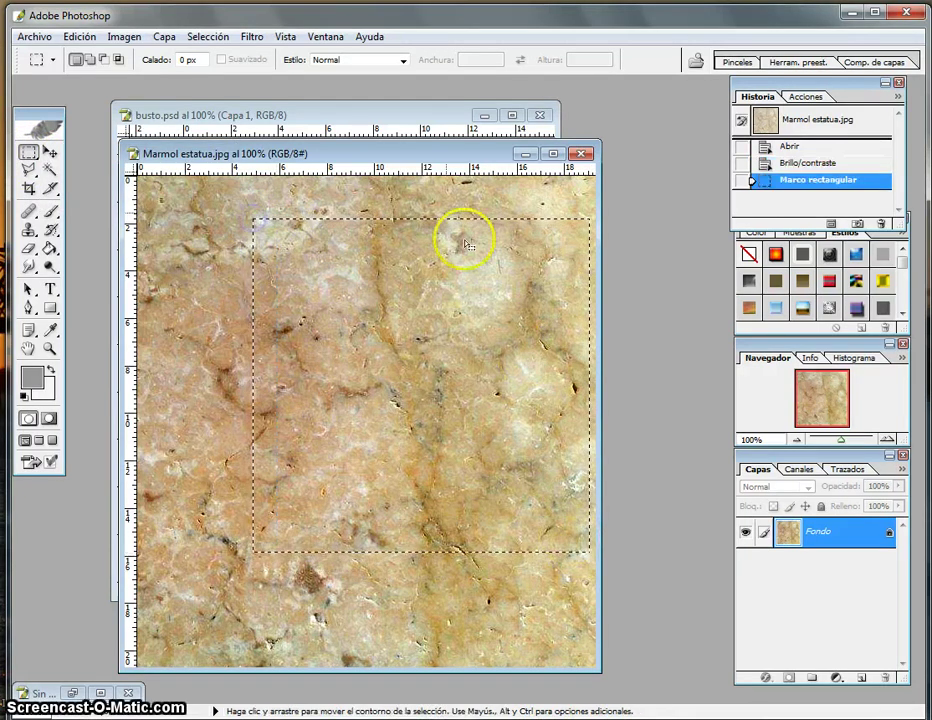
Step: Copy the selected marble with Edición > Copiar and bring busto.psd back to the front
{"action": "left_click", "coordinate": [79, 36]}
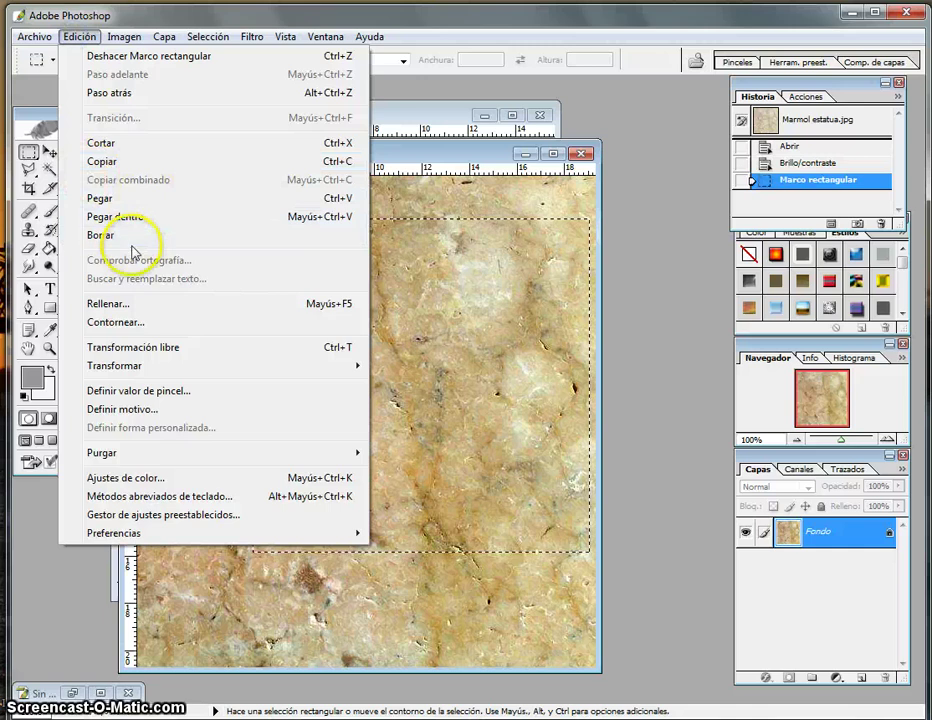
{"action": "left_click", "coordinate": [101, 163]}
{"action": "left_click_drag", "start_coordinate": [406, 157], "coordinate": [395, 344]}
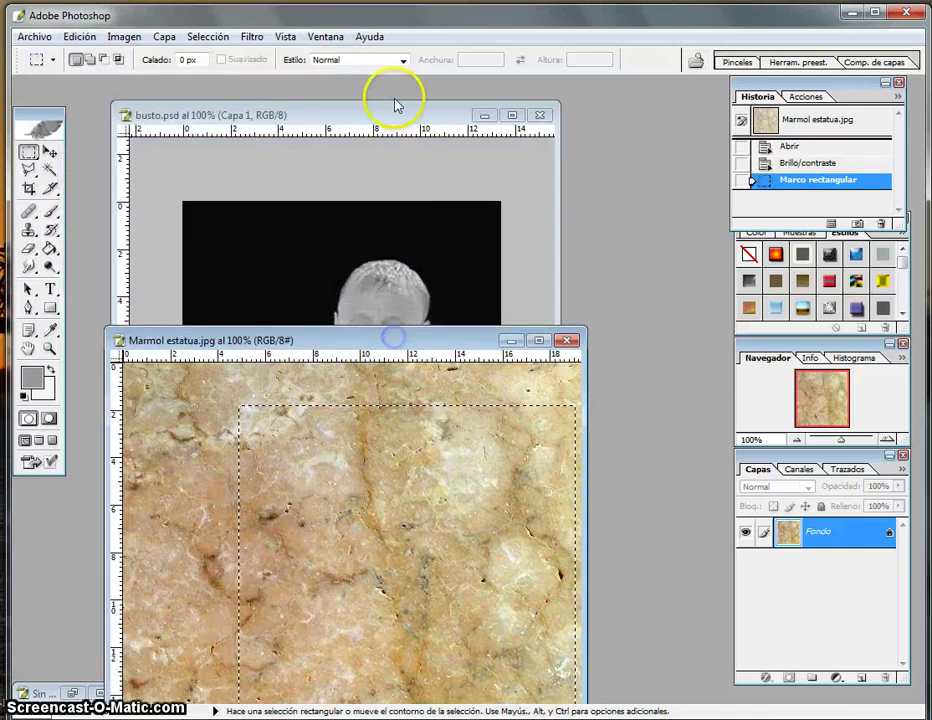
{"action": "left_click", "coordinate": [391, 110]}
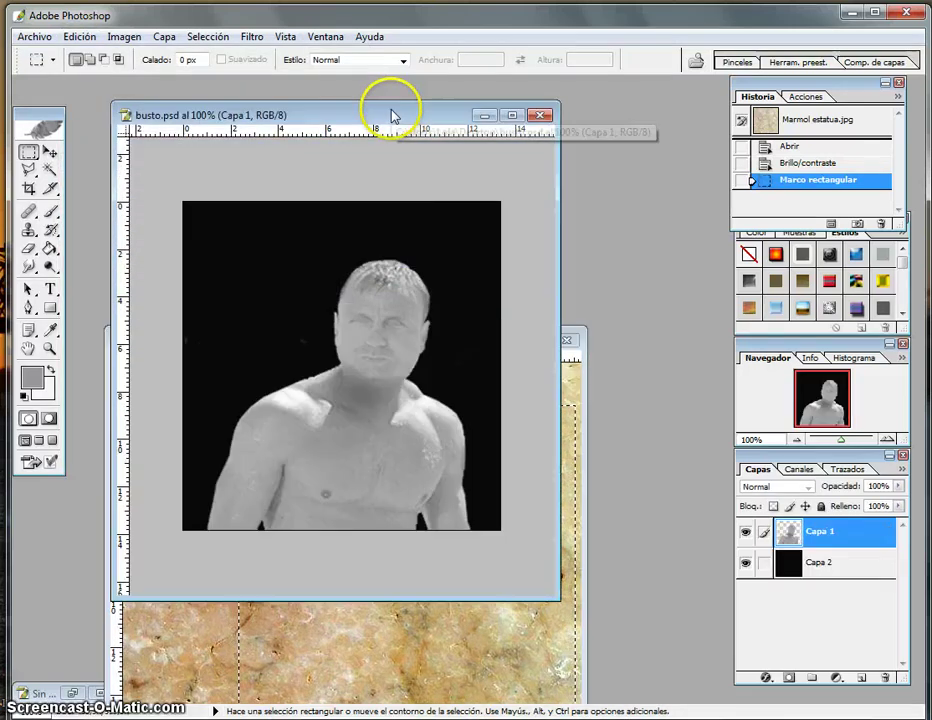
Step: Paste the marble into busto.psd as Capa 3 and set its blend mode to Multiplicar
{"action": "left_click", "coordinate": [76, 37]}
{"action": "left_click", "coordinate": [128, 200]}
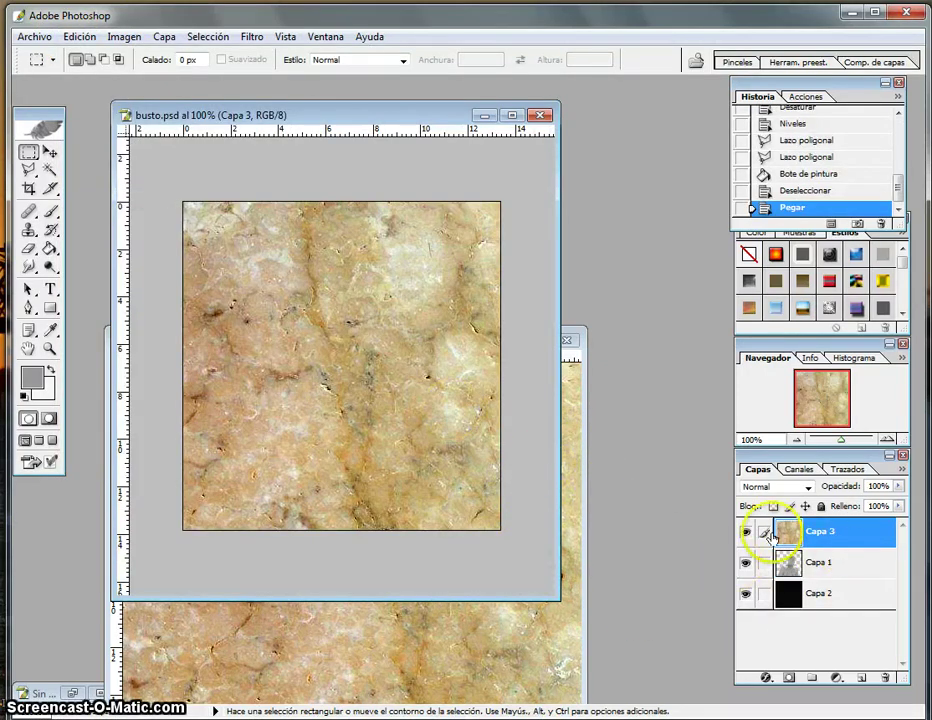
{"action": "left_click", "coordinate": [808, 487]}
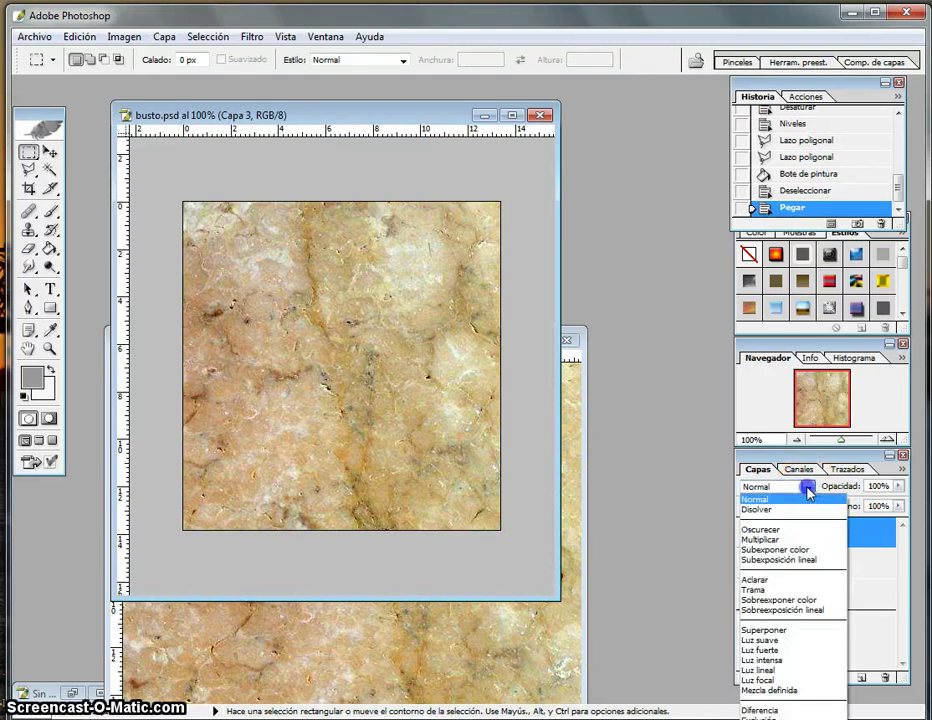
{"action": "left_click", "coordinate": [759, 540]}
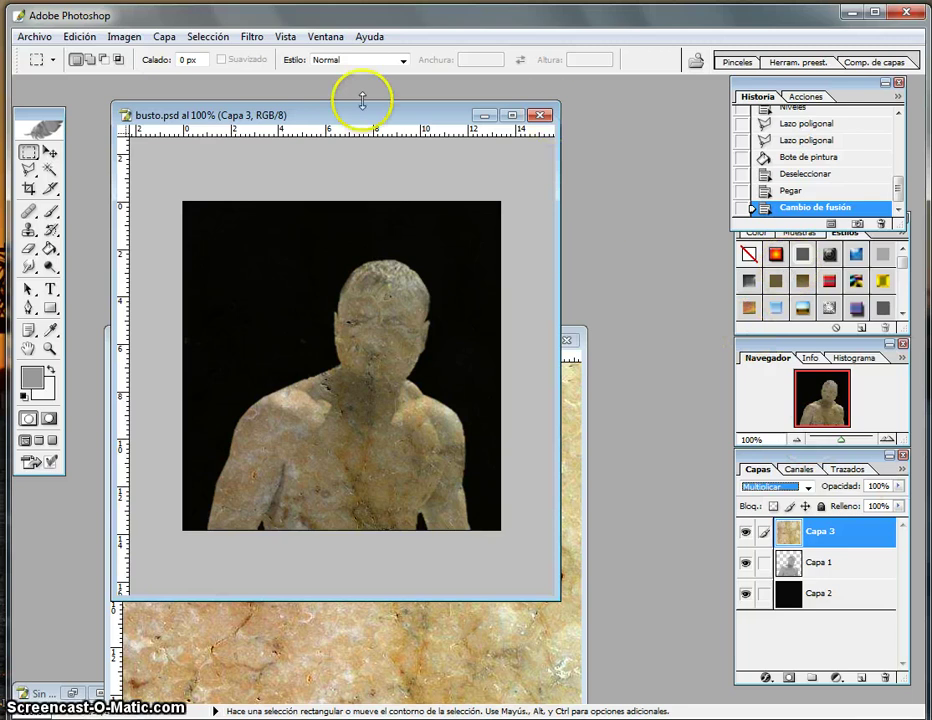
Step: Raise the marble layer Capa 3's brightness to +24 with Brillo/contraste
{"action": "left_click", "coordinate": [124, 38]}
{"action": "mouse_move", "coordinate": [148, 81]}
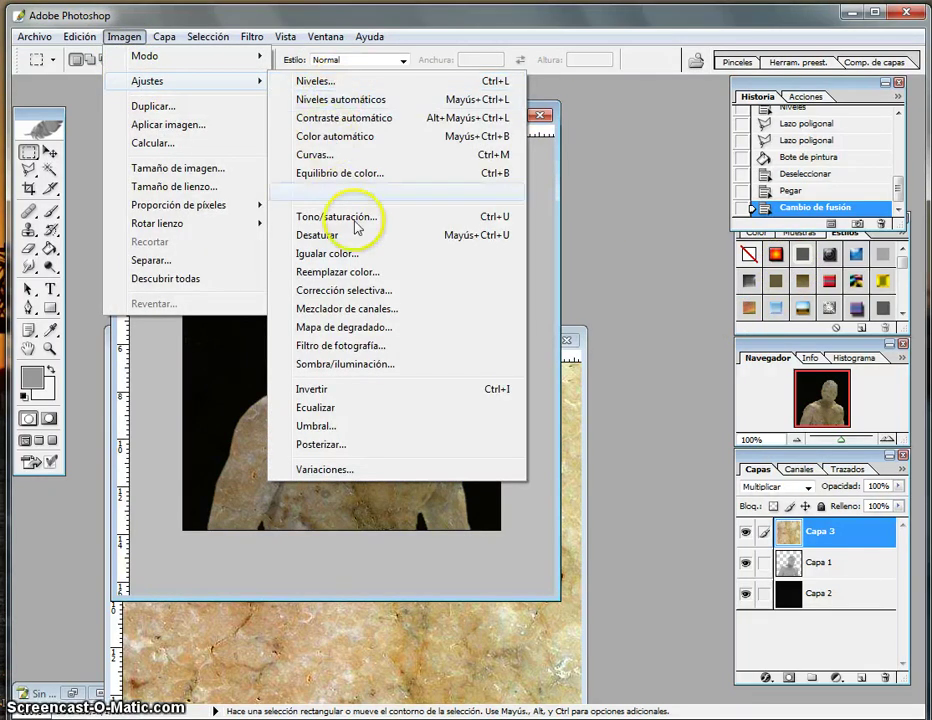
{"action": "left_click", "coordinate": [338, 194]}
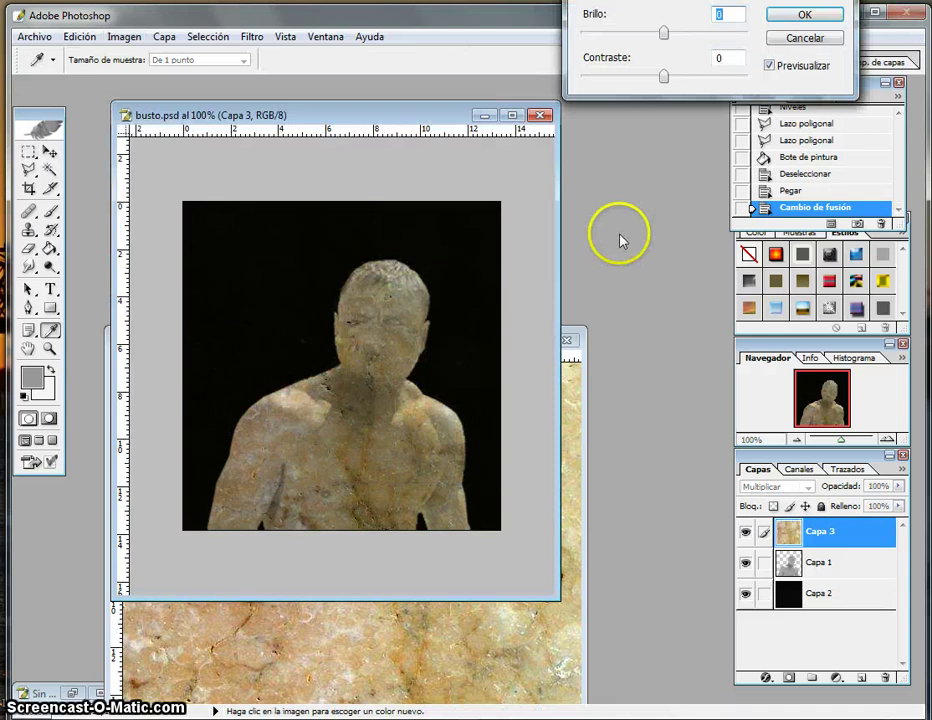
{"action": "left_click_drag", "start_coordinate": [664, 34], "coordinate": [670, 36]}
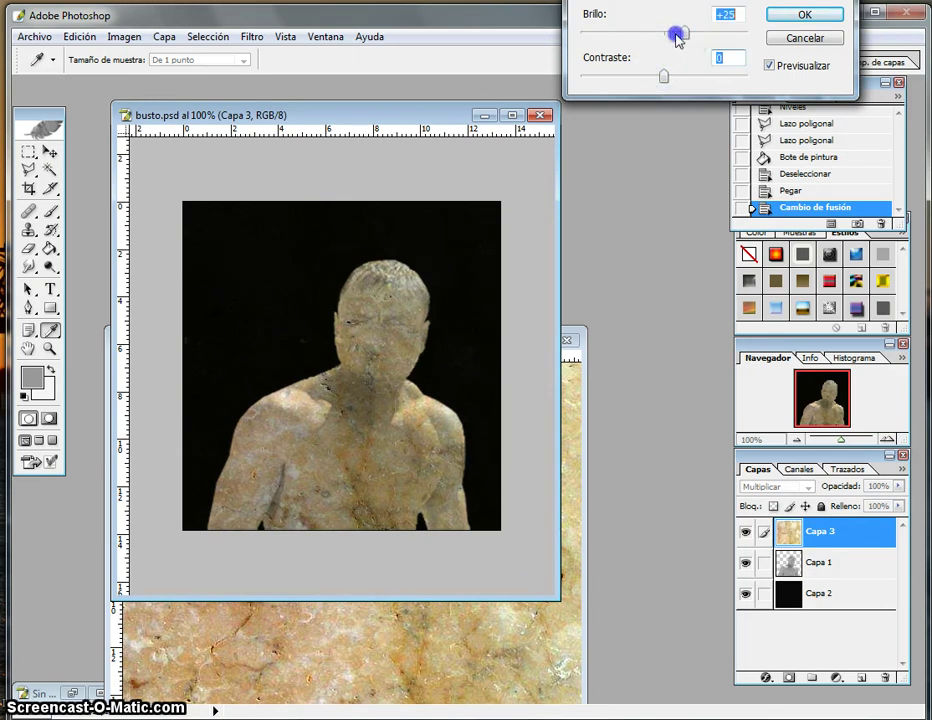
{"action": "left_click", "coordinate": [782, 16]}
{"action": "key", "text": "m"}
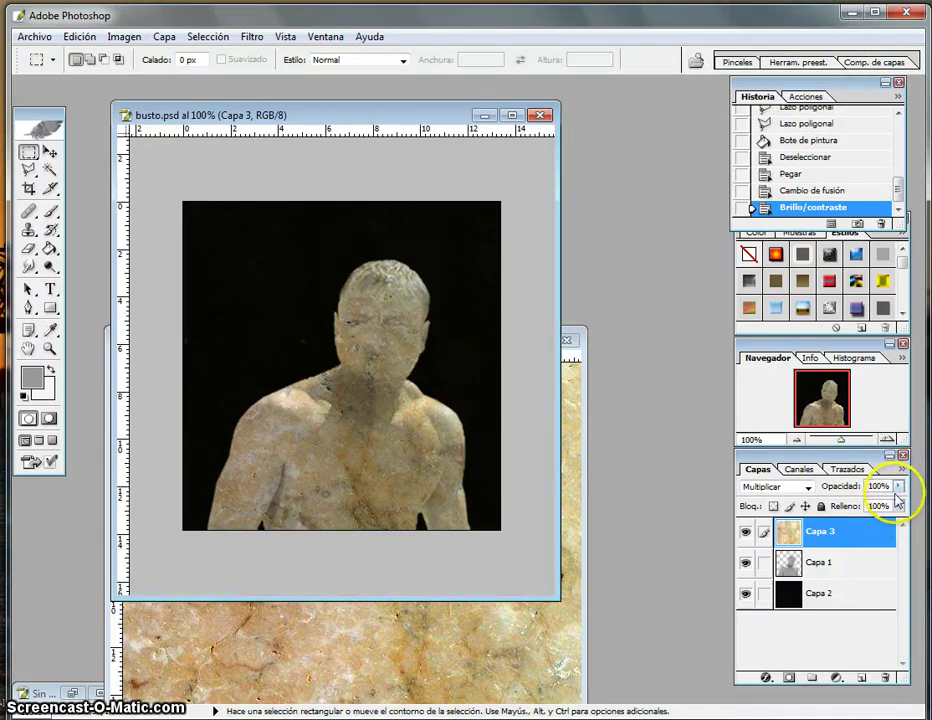
Step: Set the marble layer Capa 3's opacity to 80% in the Layers panel
{"action": "left_click", "coordinate": [897, 487]}
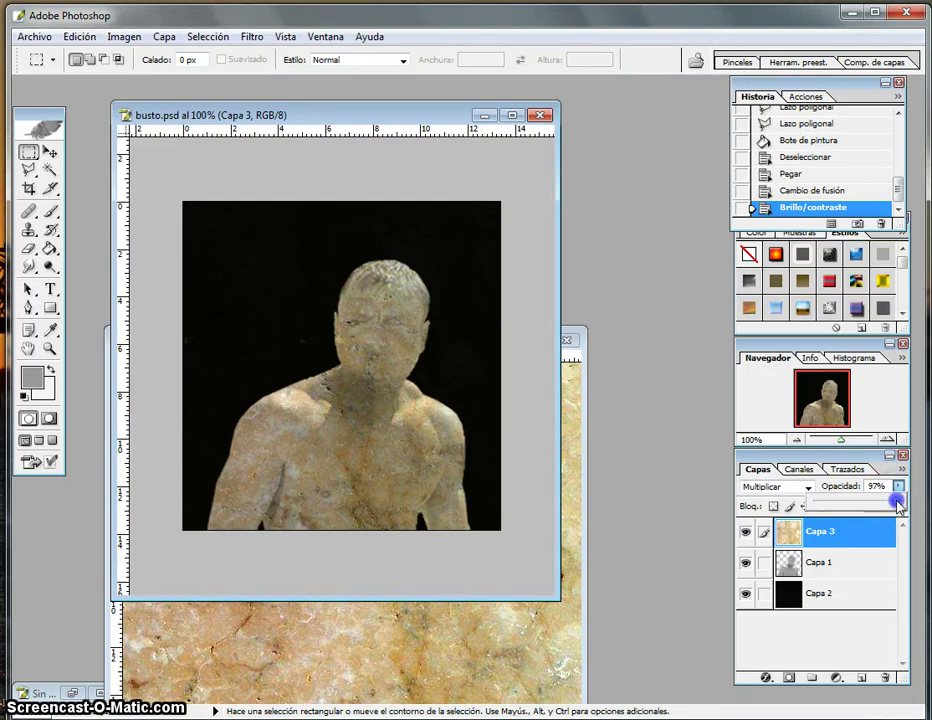
{"action": "key", "text": "7"}
{"action": "key", "text": "2"}
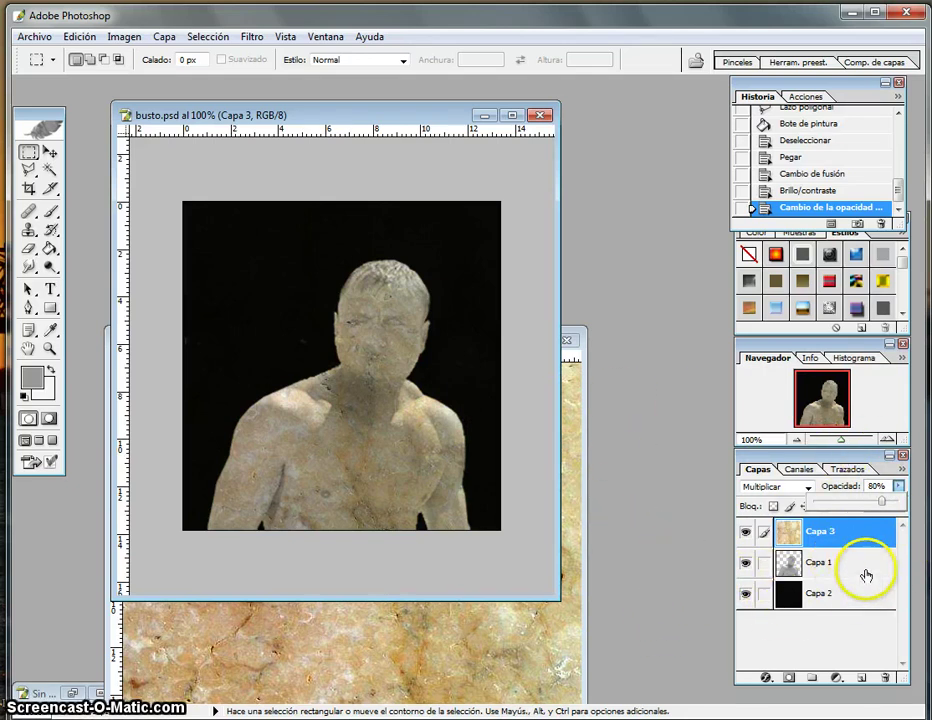
{"action": "left_click", "coordinate": [49, 151]}
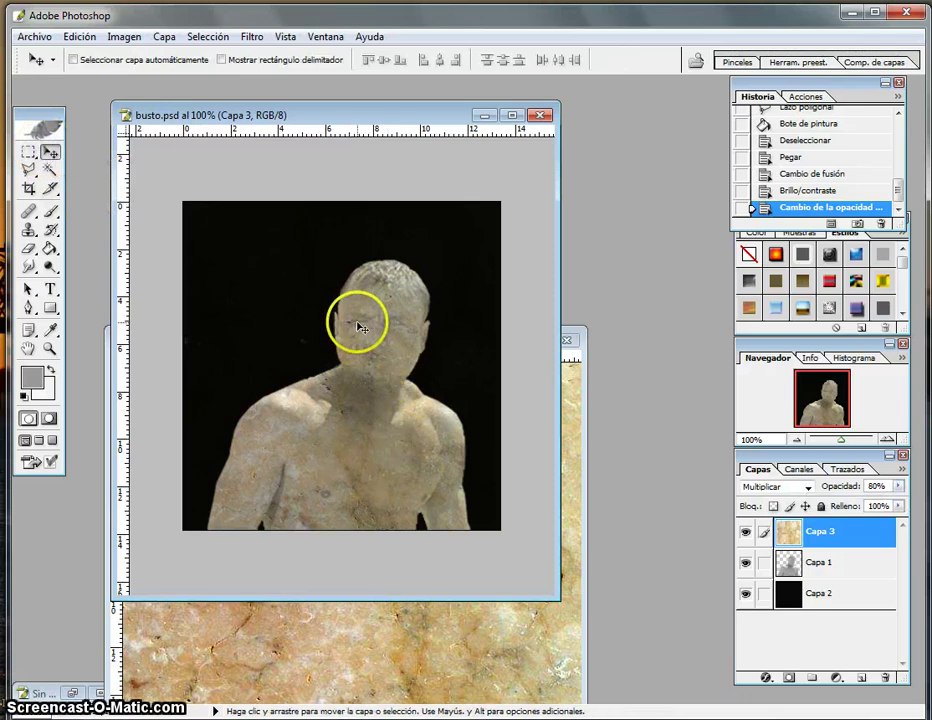
Step: Nudge Capa 3 slightly up-left over the bust and reposition the busto.psd window
{"action": "left_click_drag", "start_coordinate": [380, 454], "coordinate": [368, 449]}
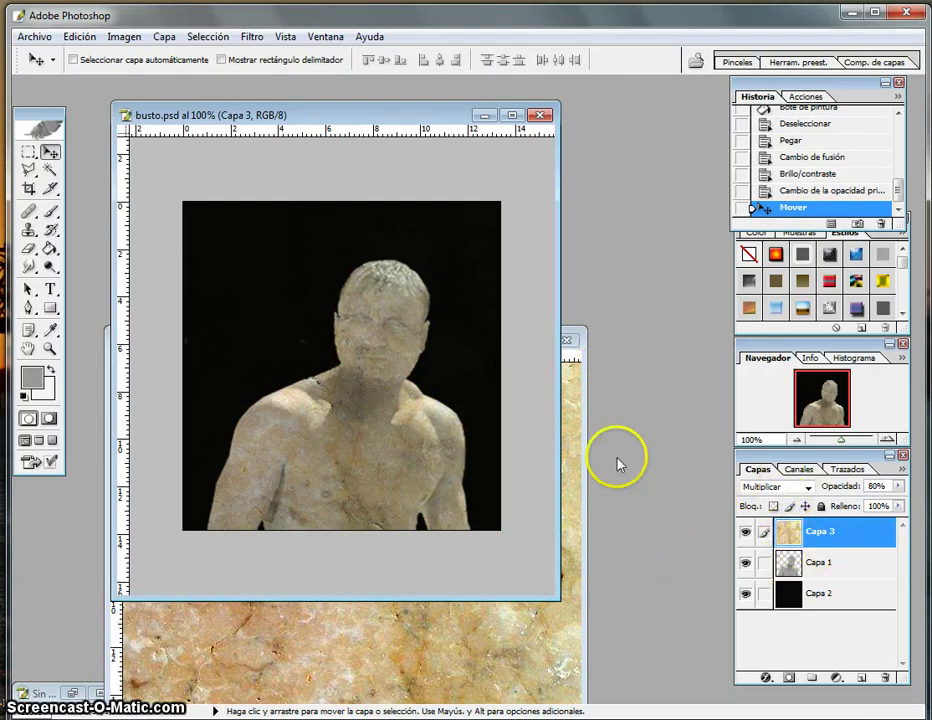
{"action": "left_click_drag", "start_coordinate": [444, 118], "coordinate": [458, 106]}
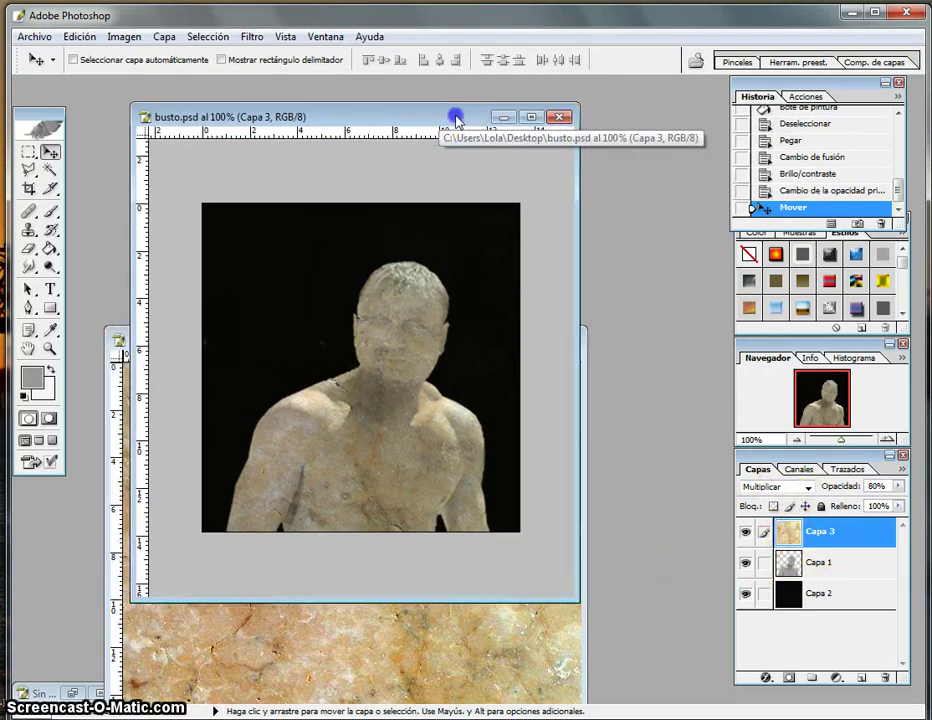